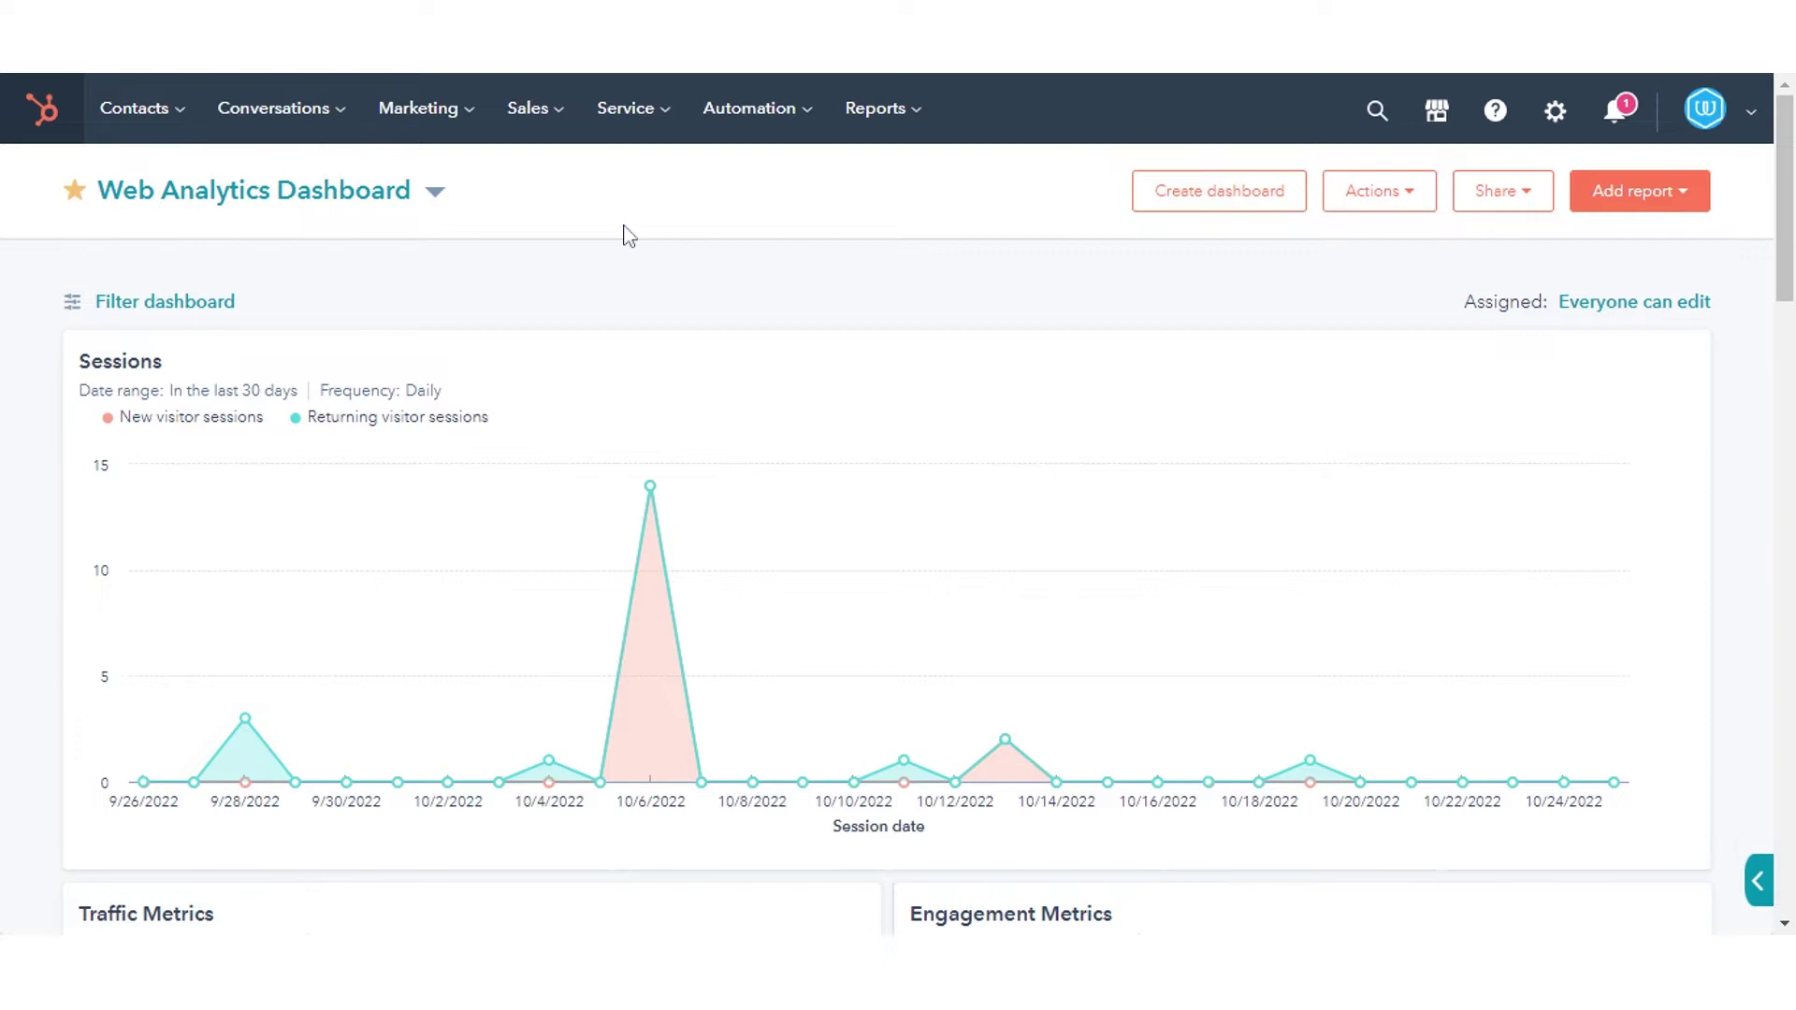
- Go to Automation > Sequences and bring up the Euniamart test sequence's performance report
{"action": "left_click", "coordinate": [721, 114]}
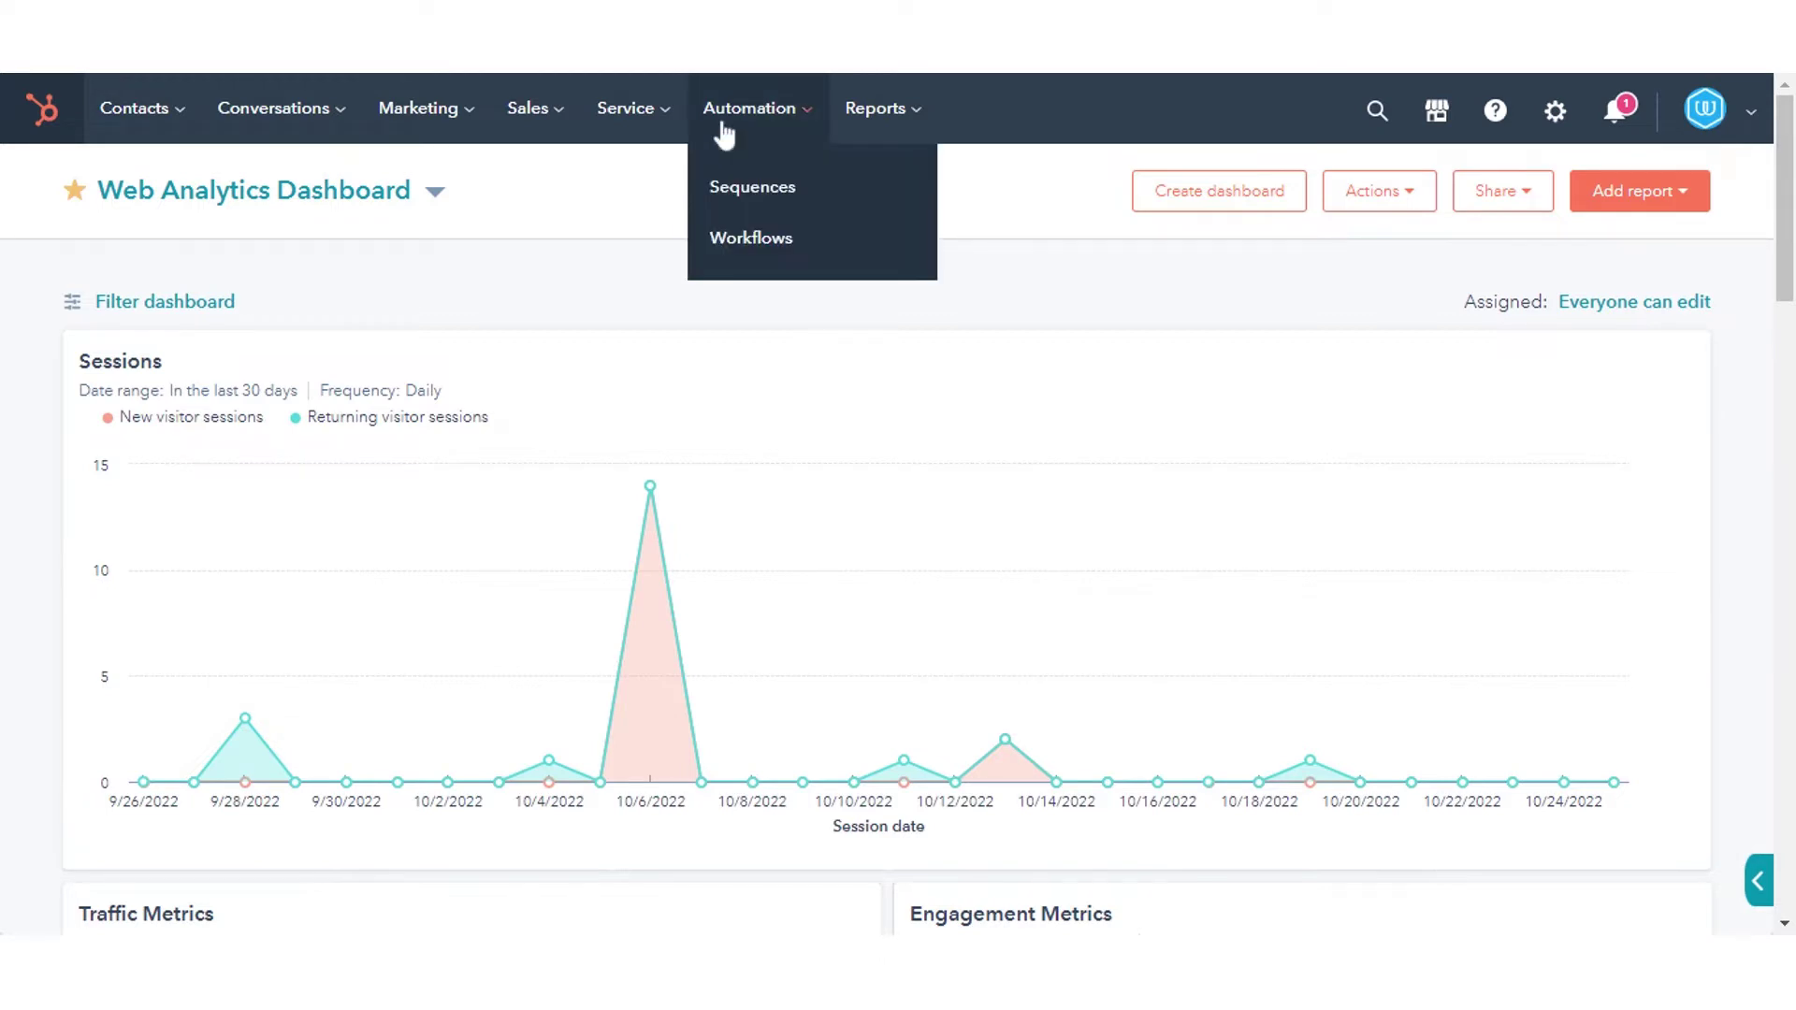
{"action": "left_click", "coordinate": [737, 214]}
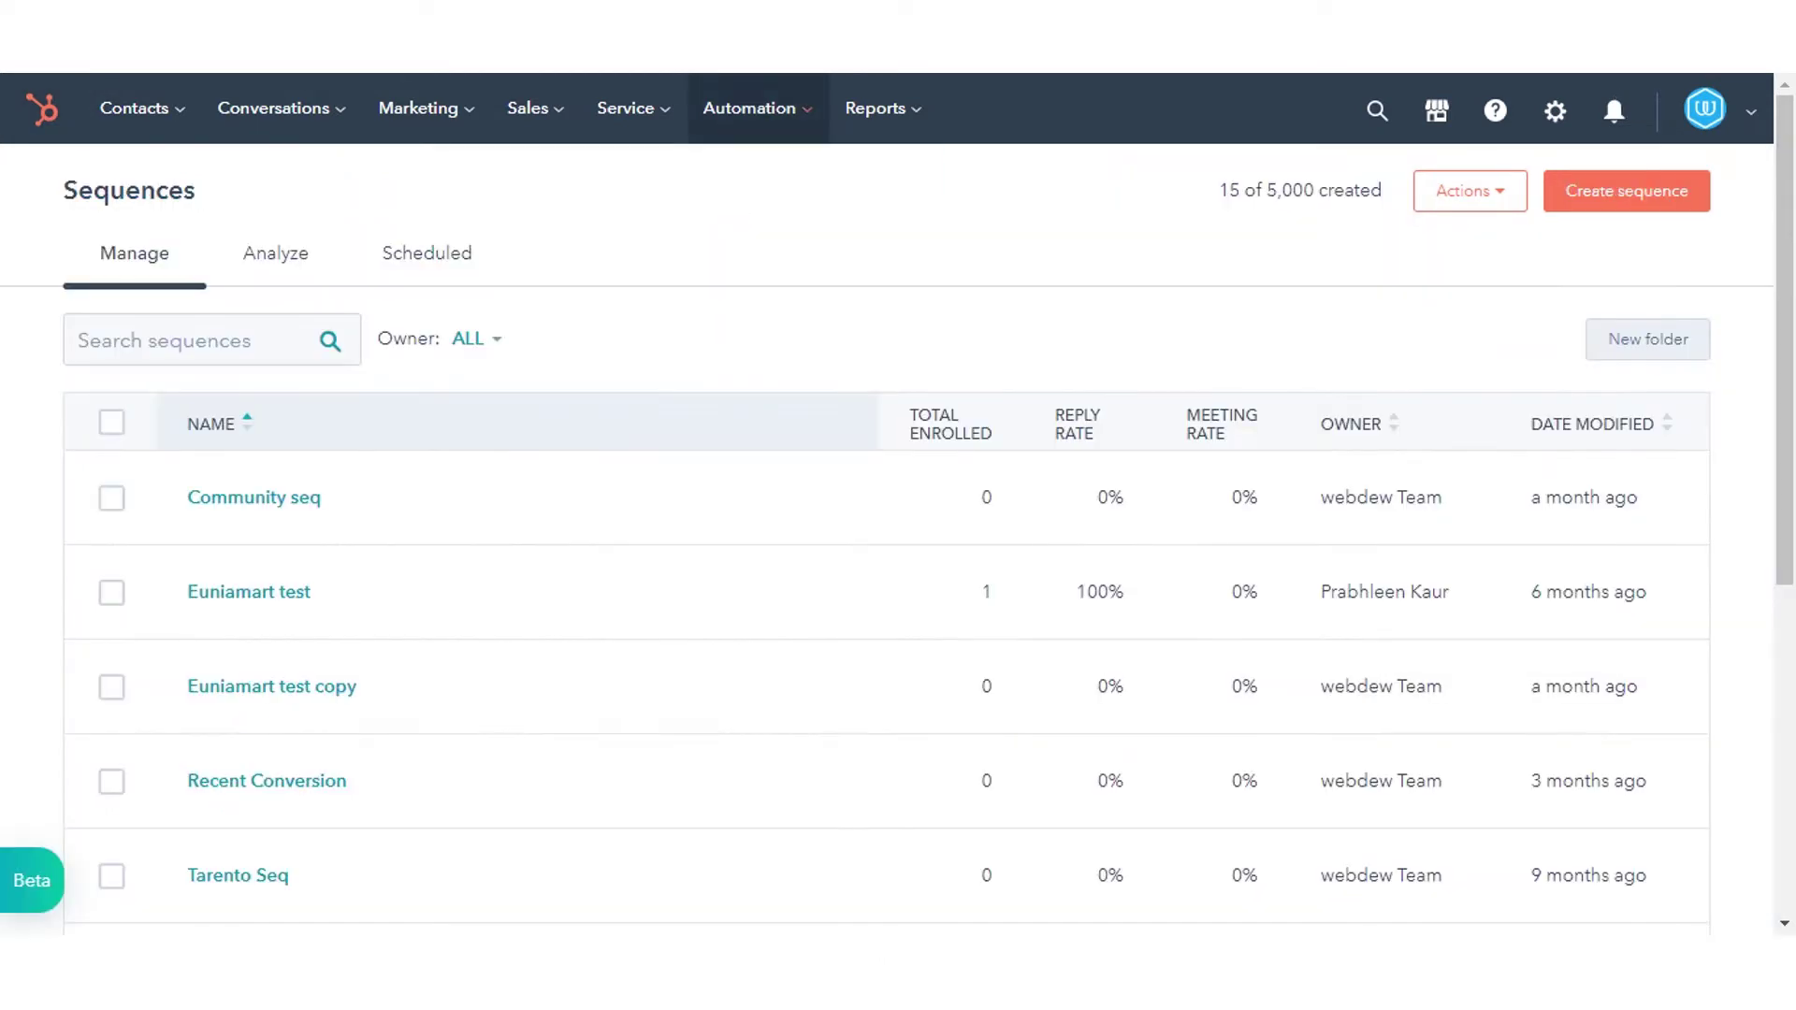
{"action": "triple_click", "coordinate": [1094, 417]}
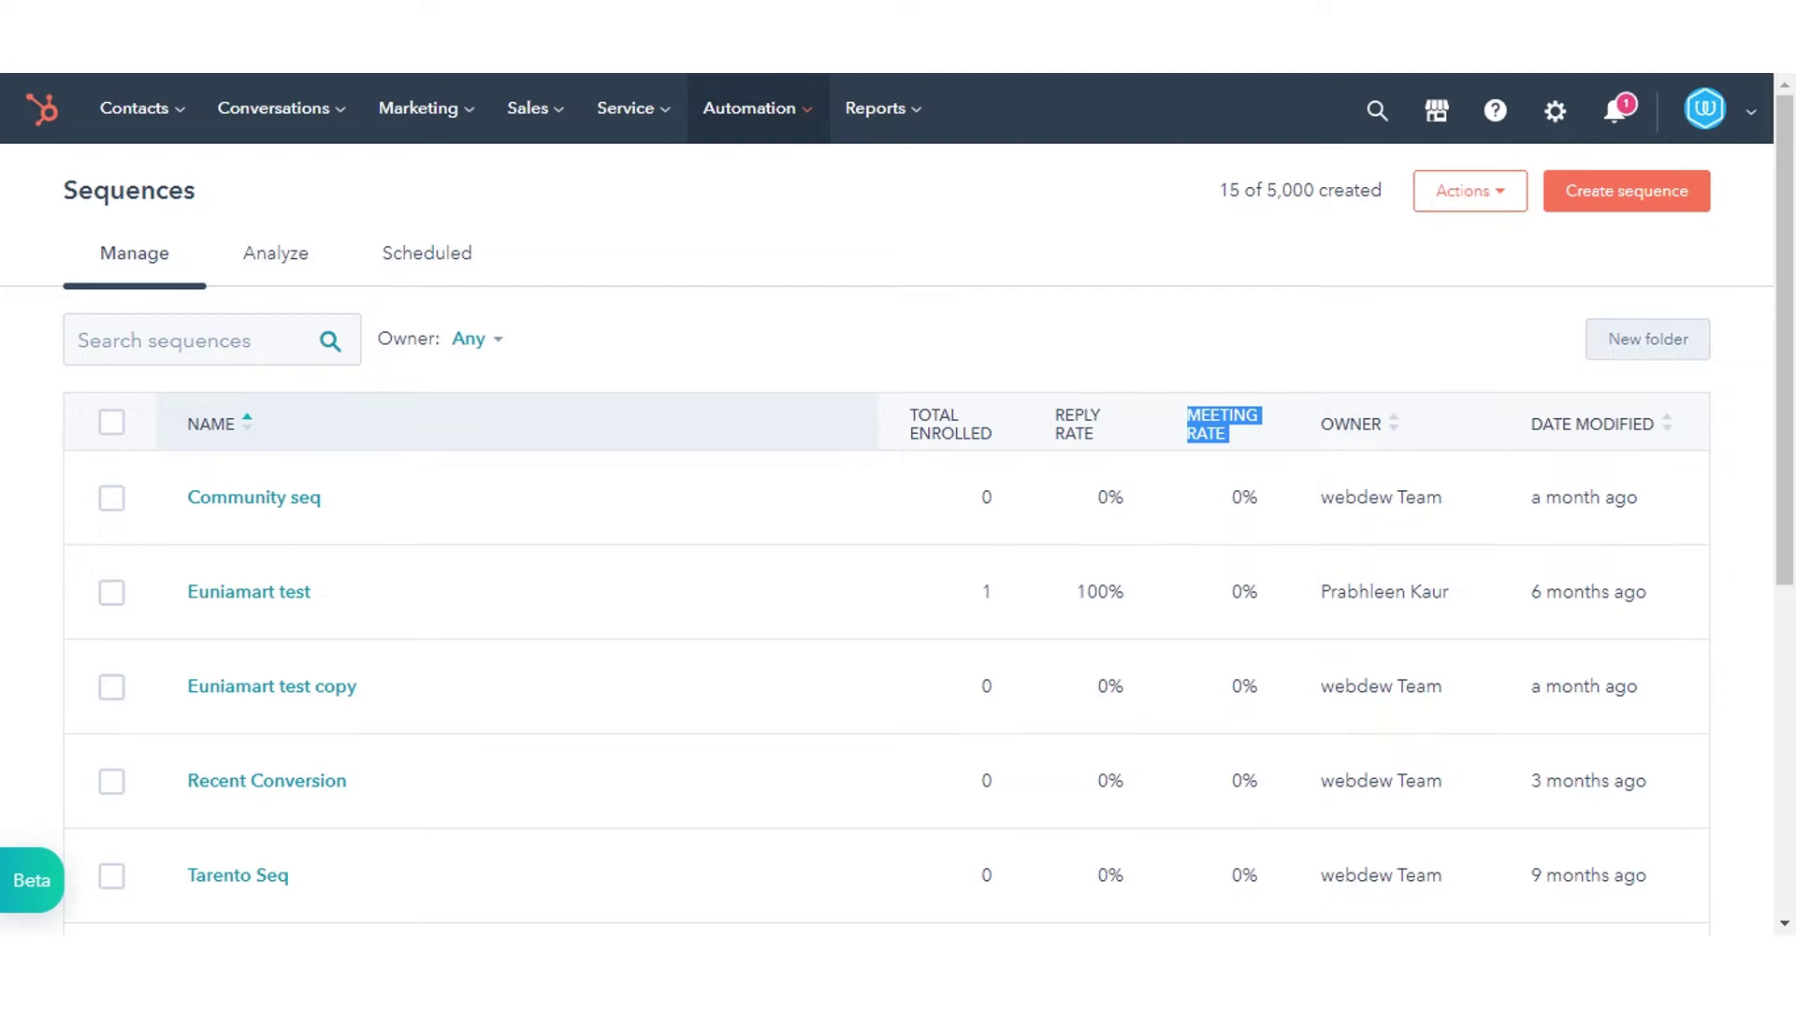
{"action": "mouse_move", "coordinate": [505, 498]}
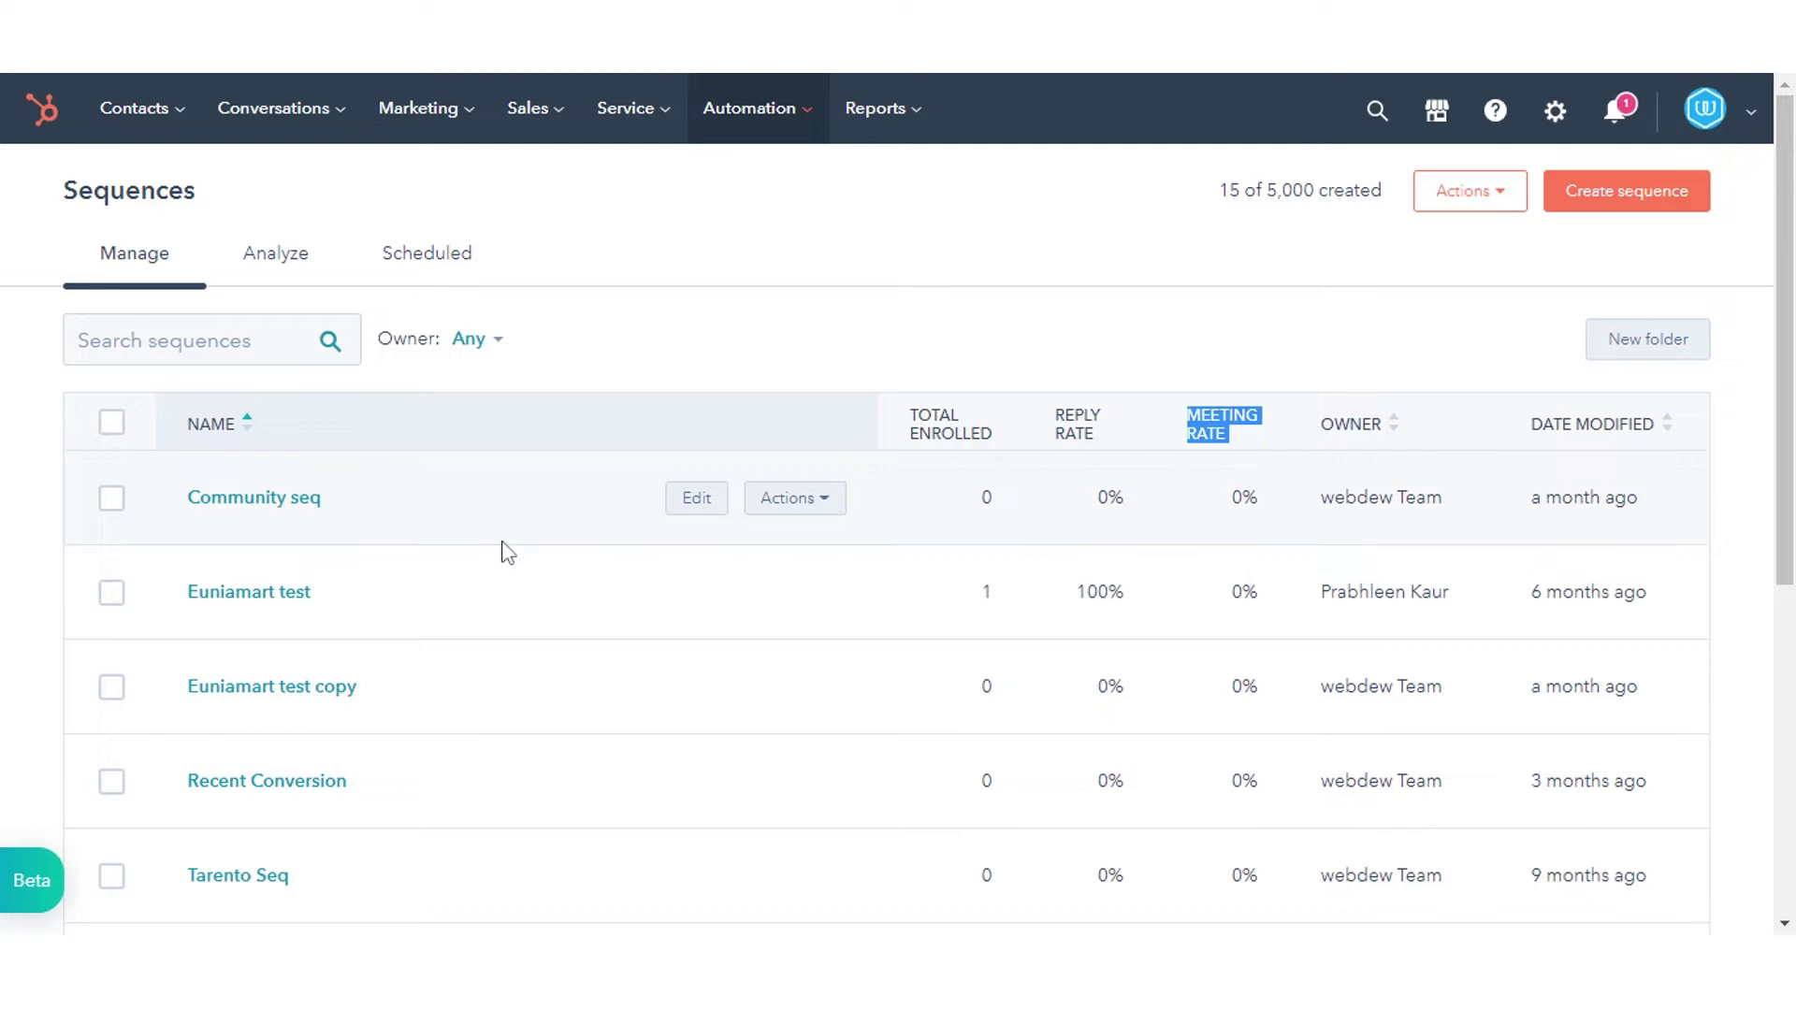
{"action": "left_click", "coordinate": [236, 598]}
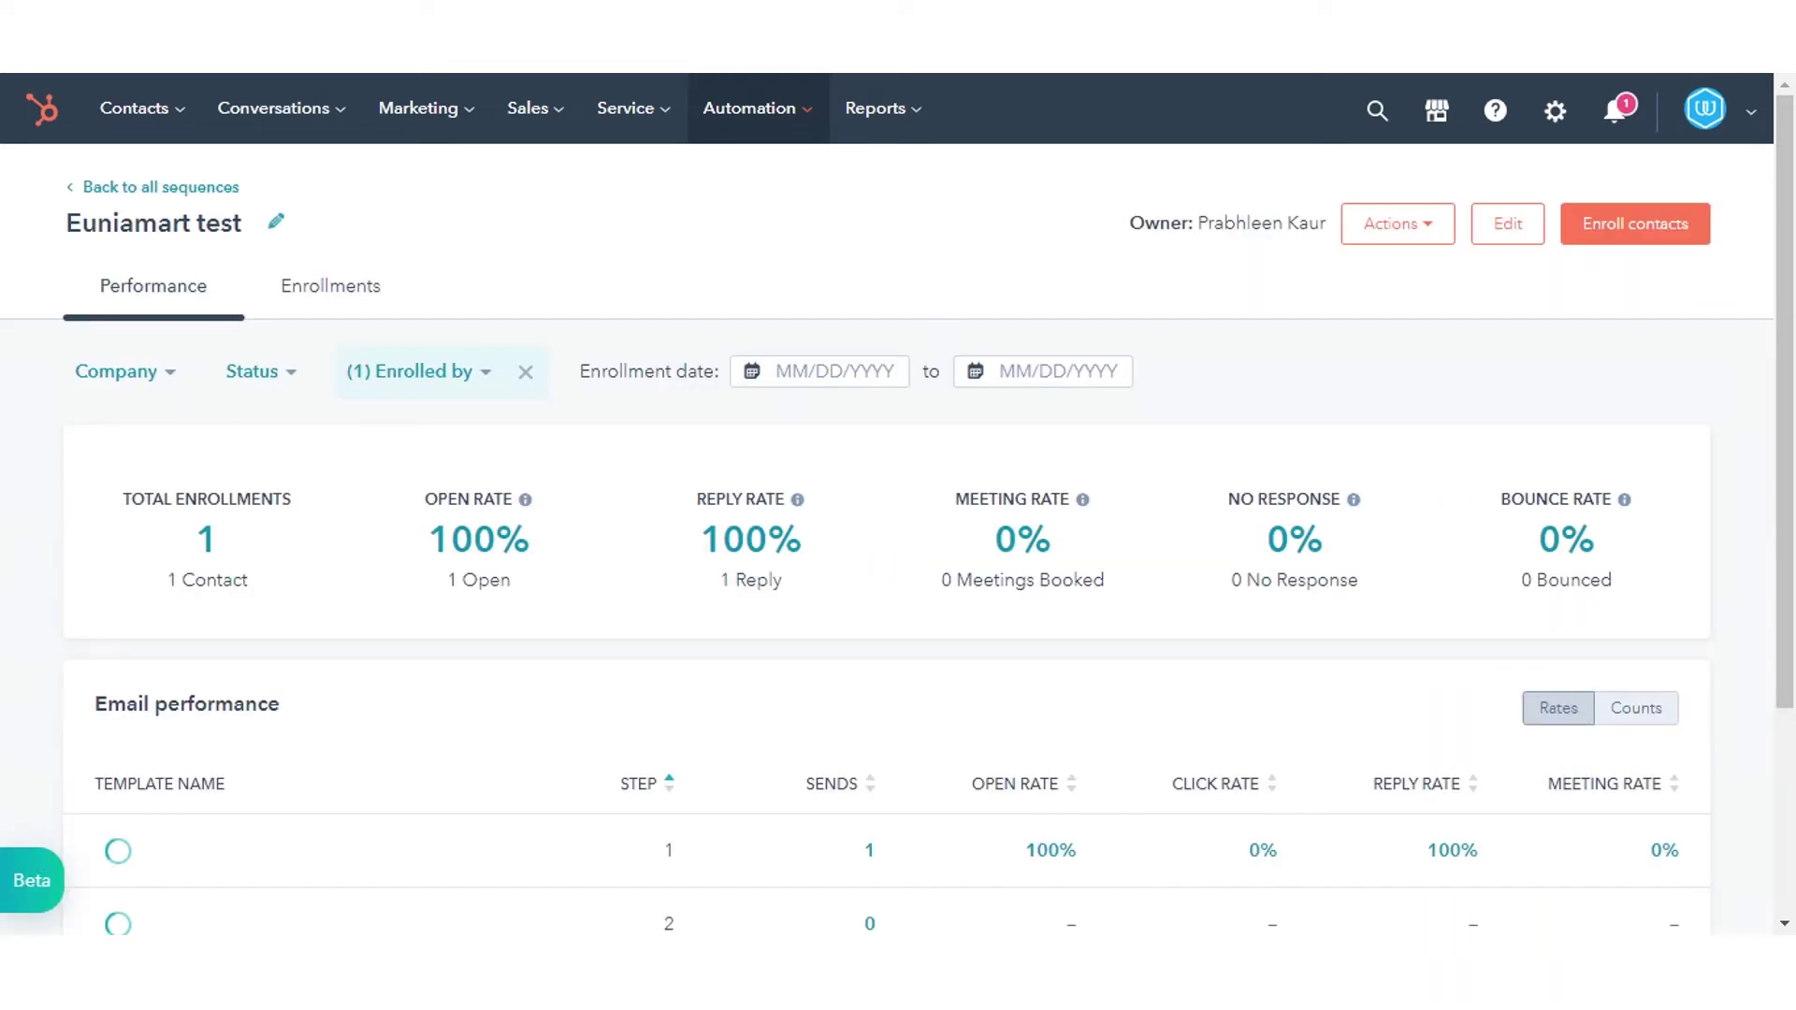
- Check the Company and Status filters, then clear the Enrolled by filter on Euniamart test
{"action": "left_click", "coordinate": [146, 379]}
{"action": "left_click", "coordinate": [252, 374]}
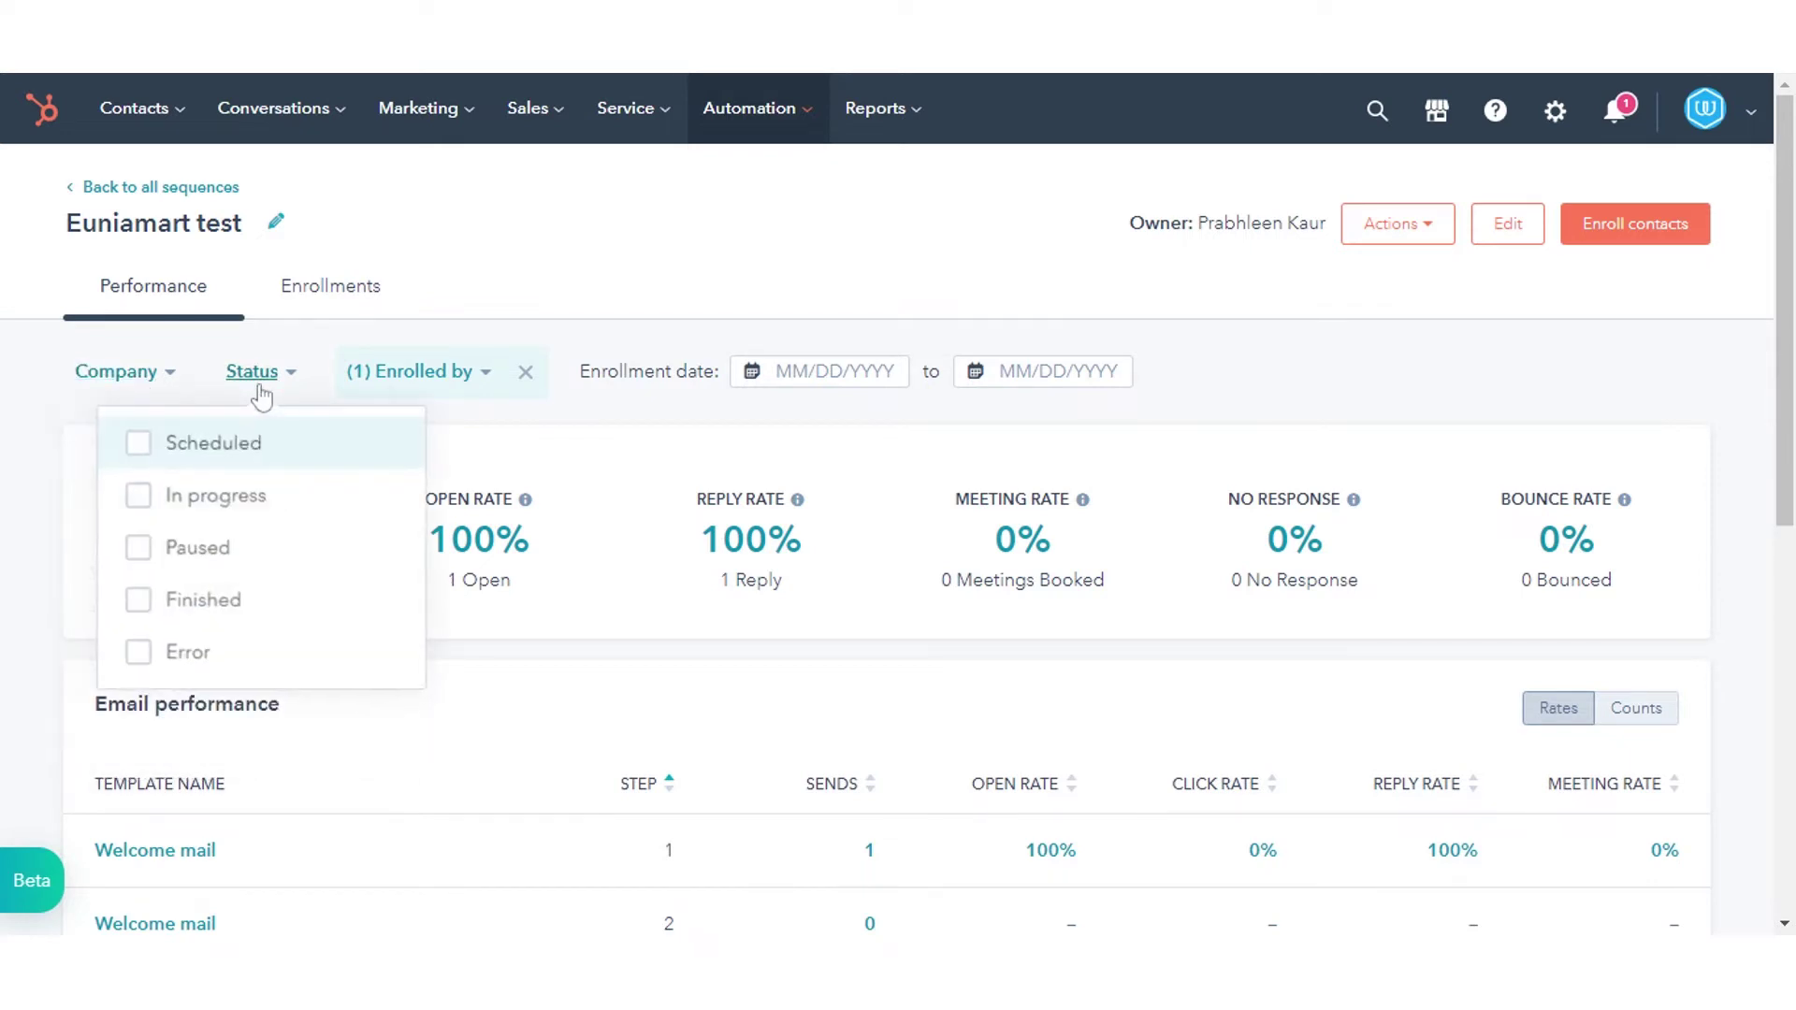
{"action": "left_click", "coordinate": [372, 386]}
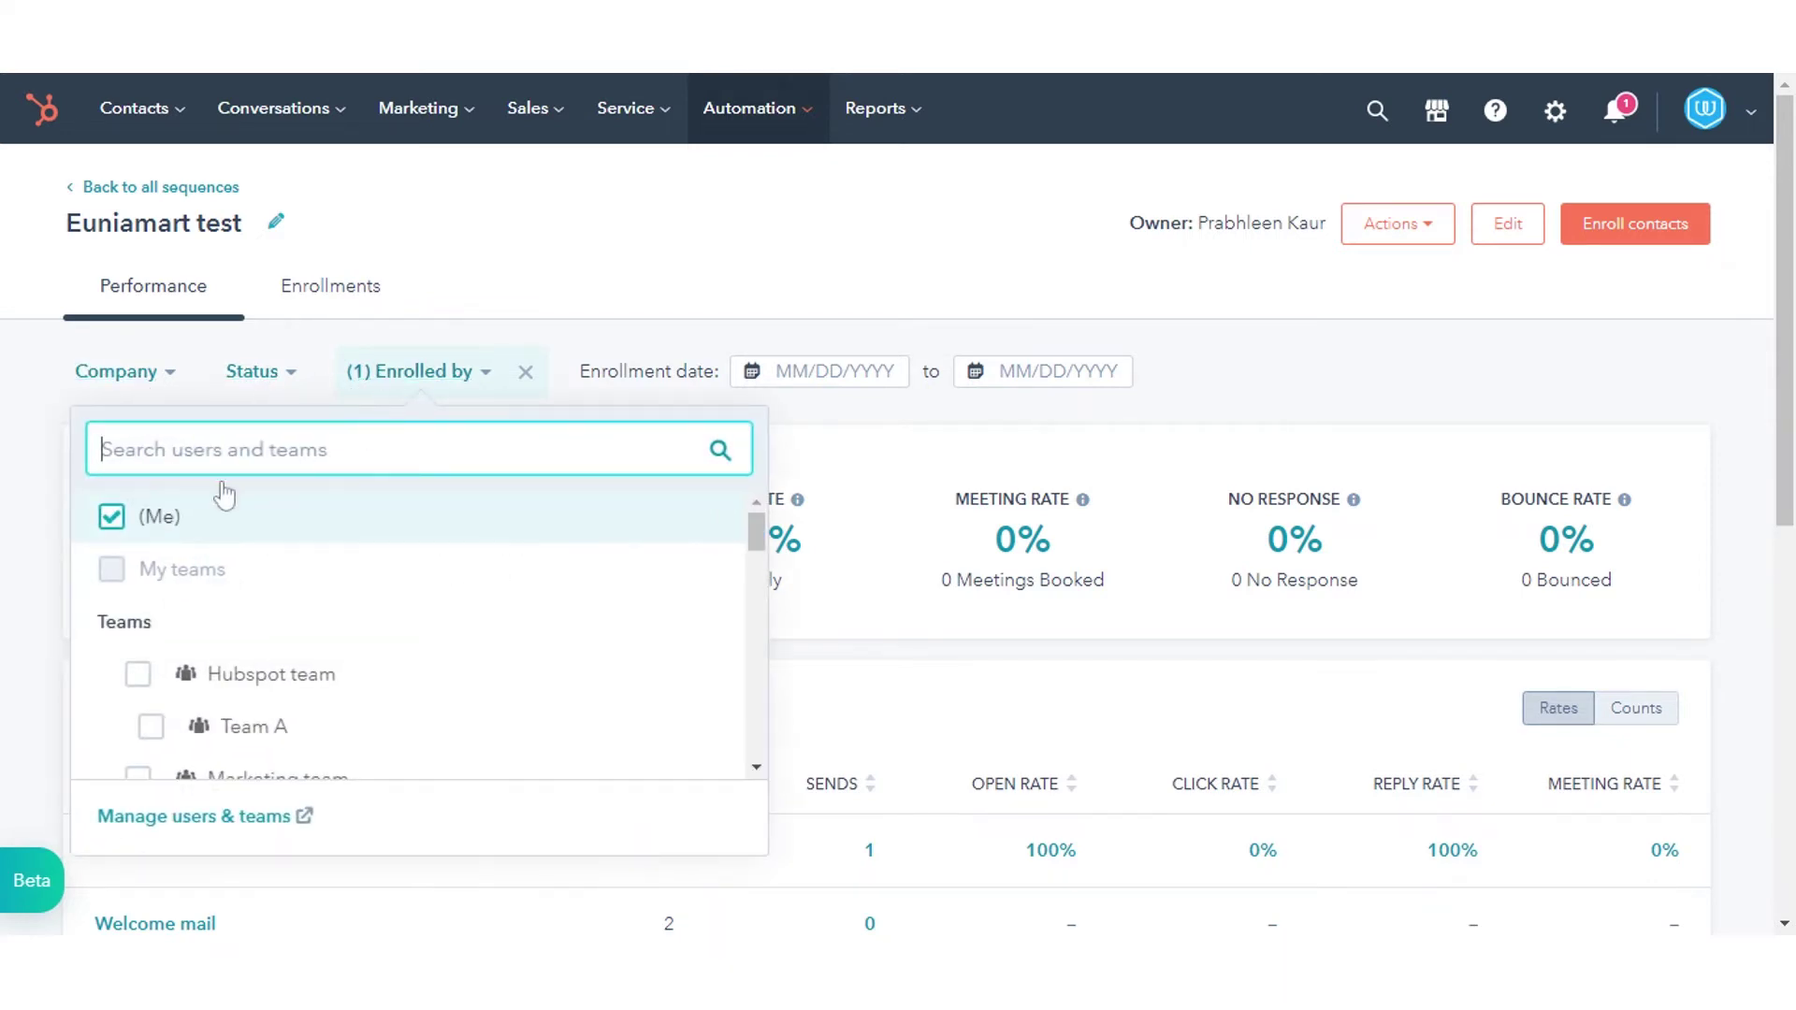
{"action": "left_click", "coordinate": [599, 290]}
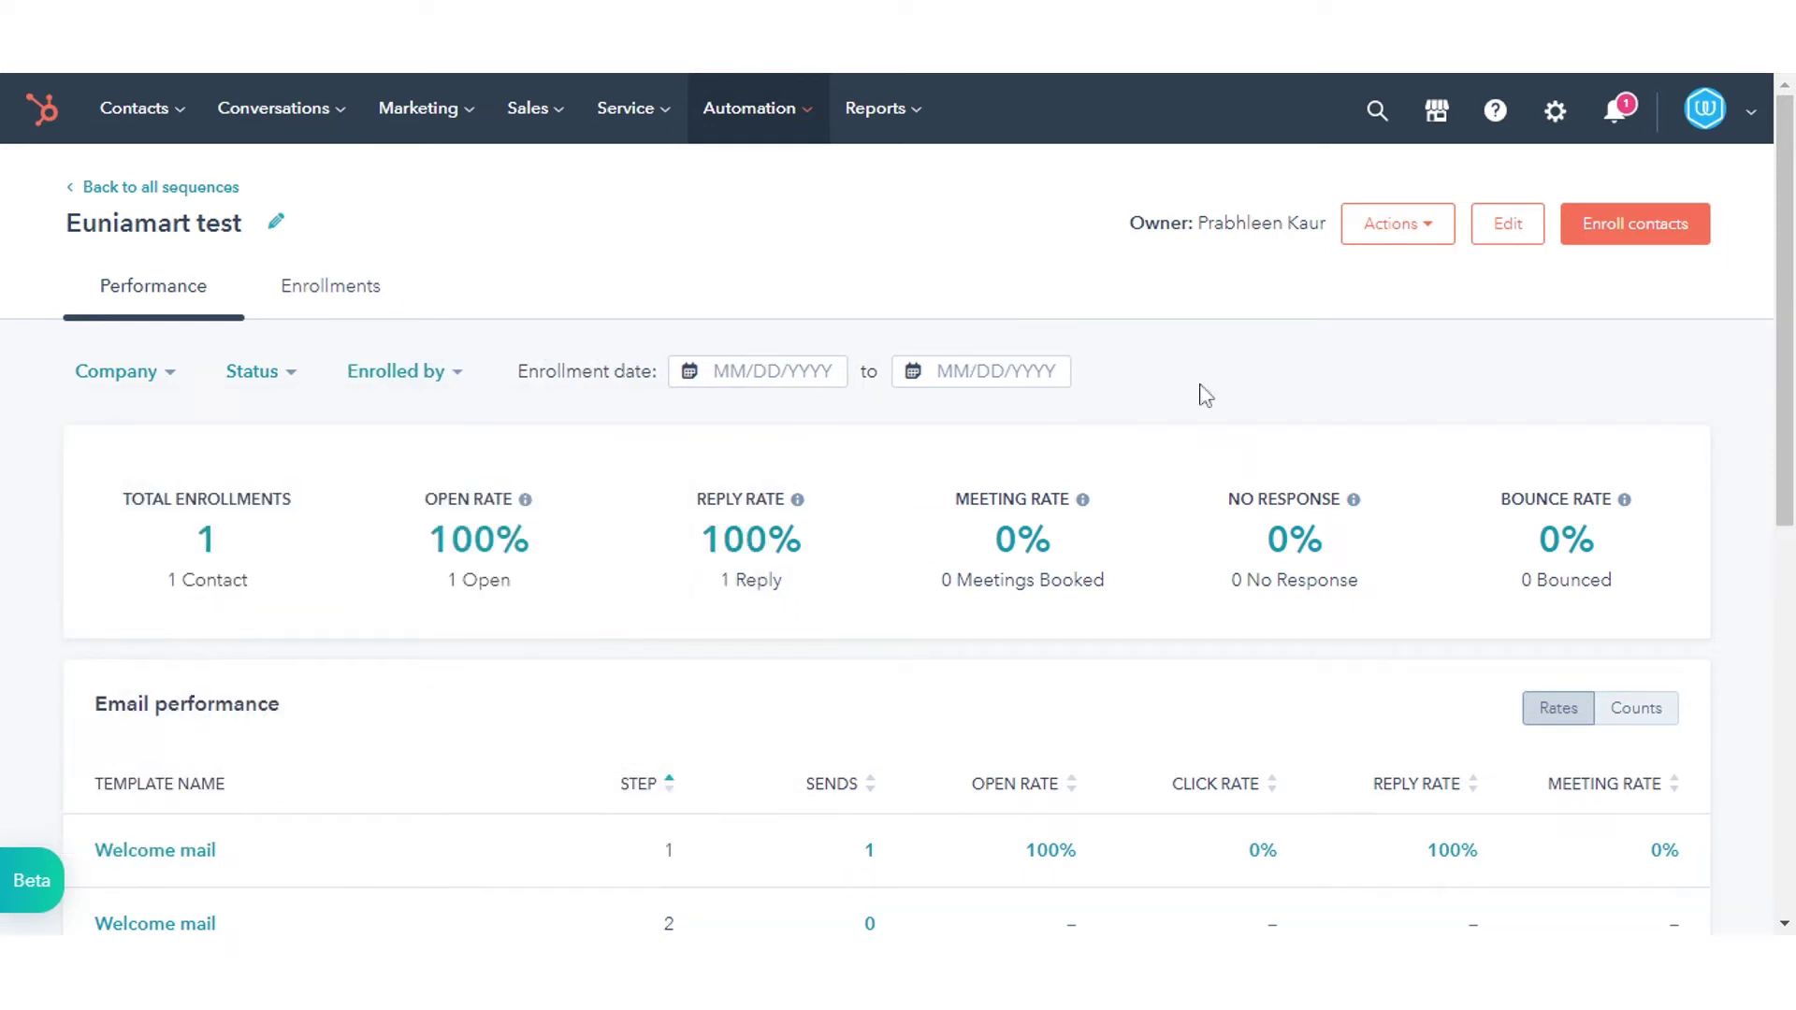
{"action": "left_click_drag", "start_coordinate": [1785, 463], "coordinate": [1780, 765]}
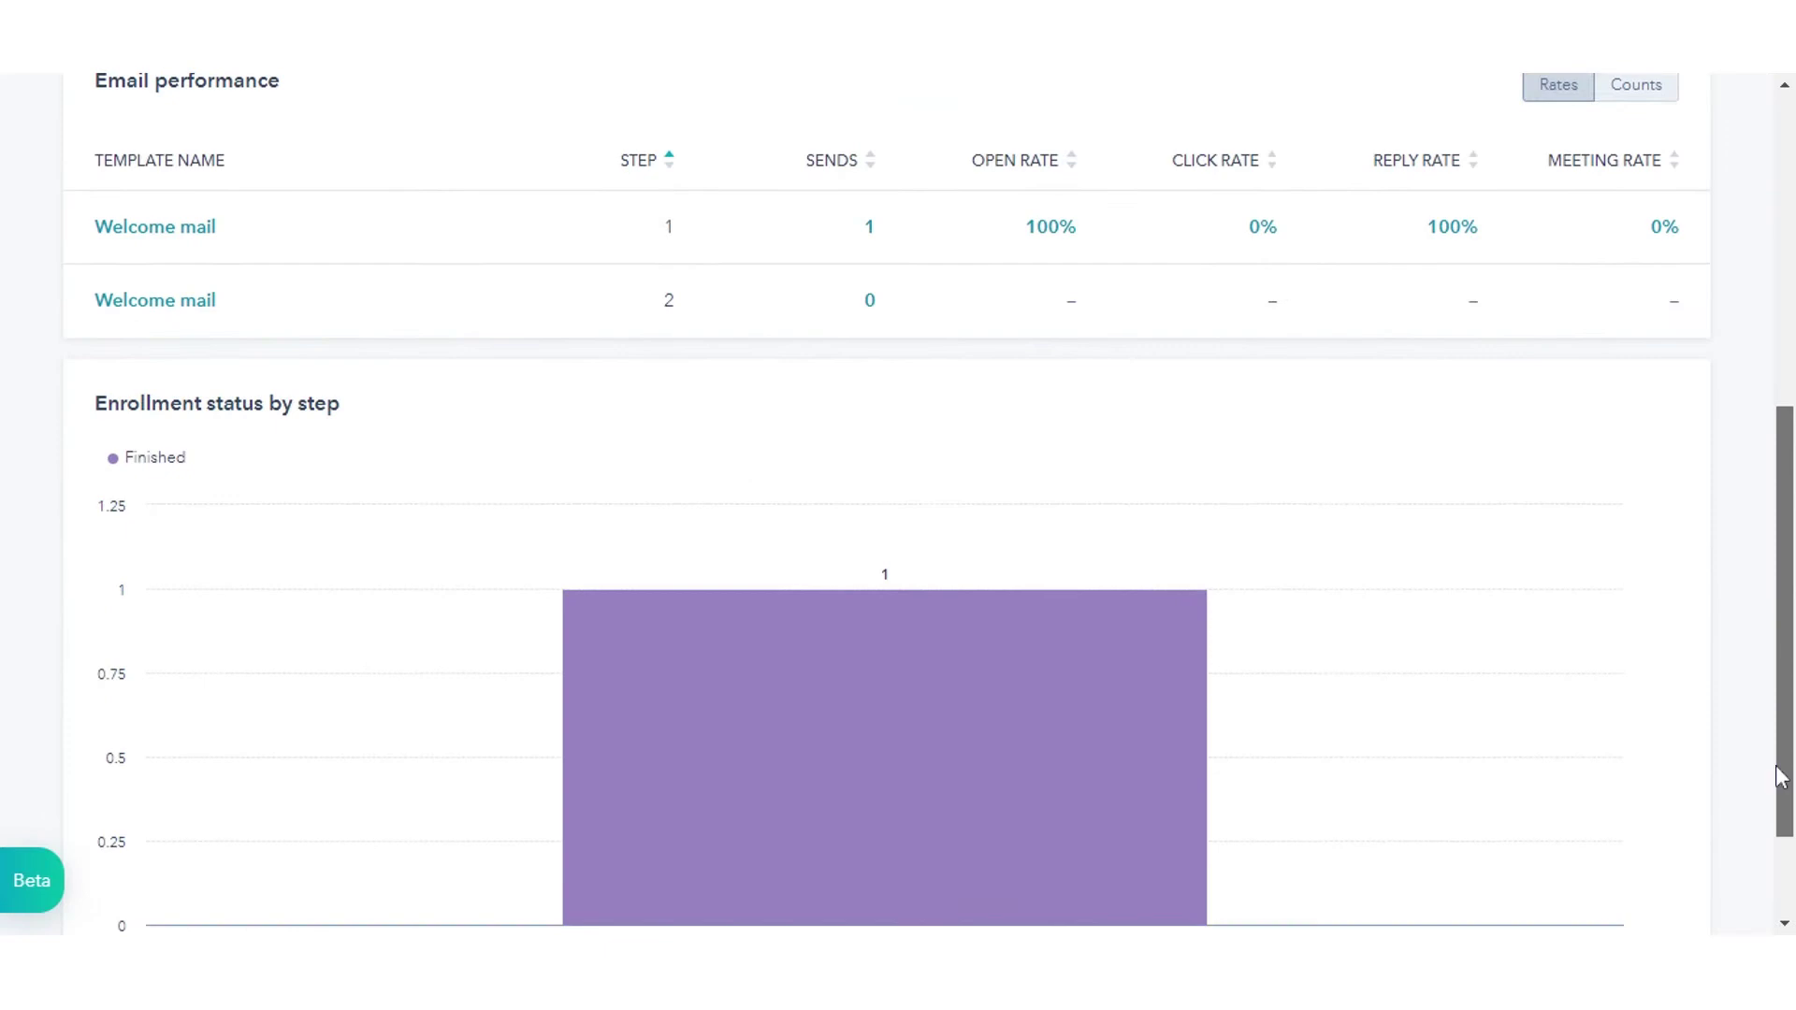
{"action": "scroll", "coordinate": [1036, 338], "scroll_direction": "up", "scroll_amount": 10}
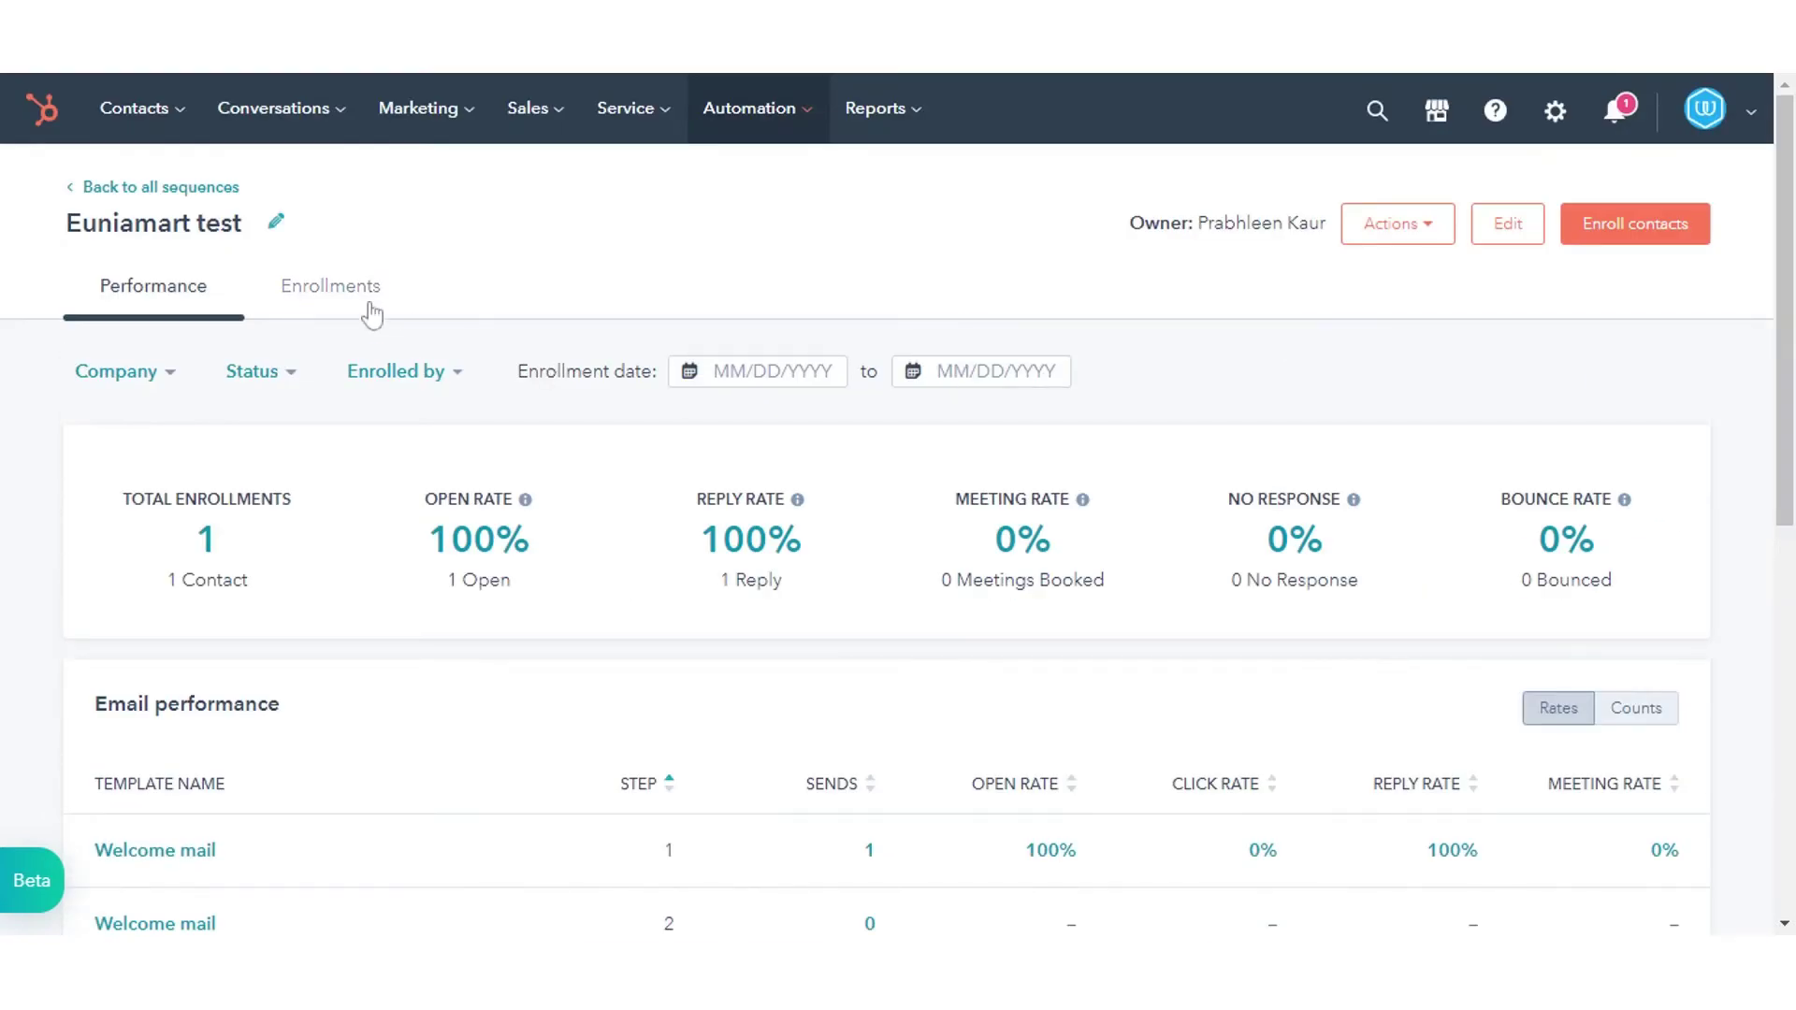
- Review Euniamart test's single enrolled contact, then go back to all sequences
{"action": "left_click", "coordinate": [331, 287]}
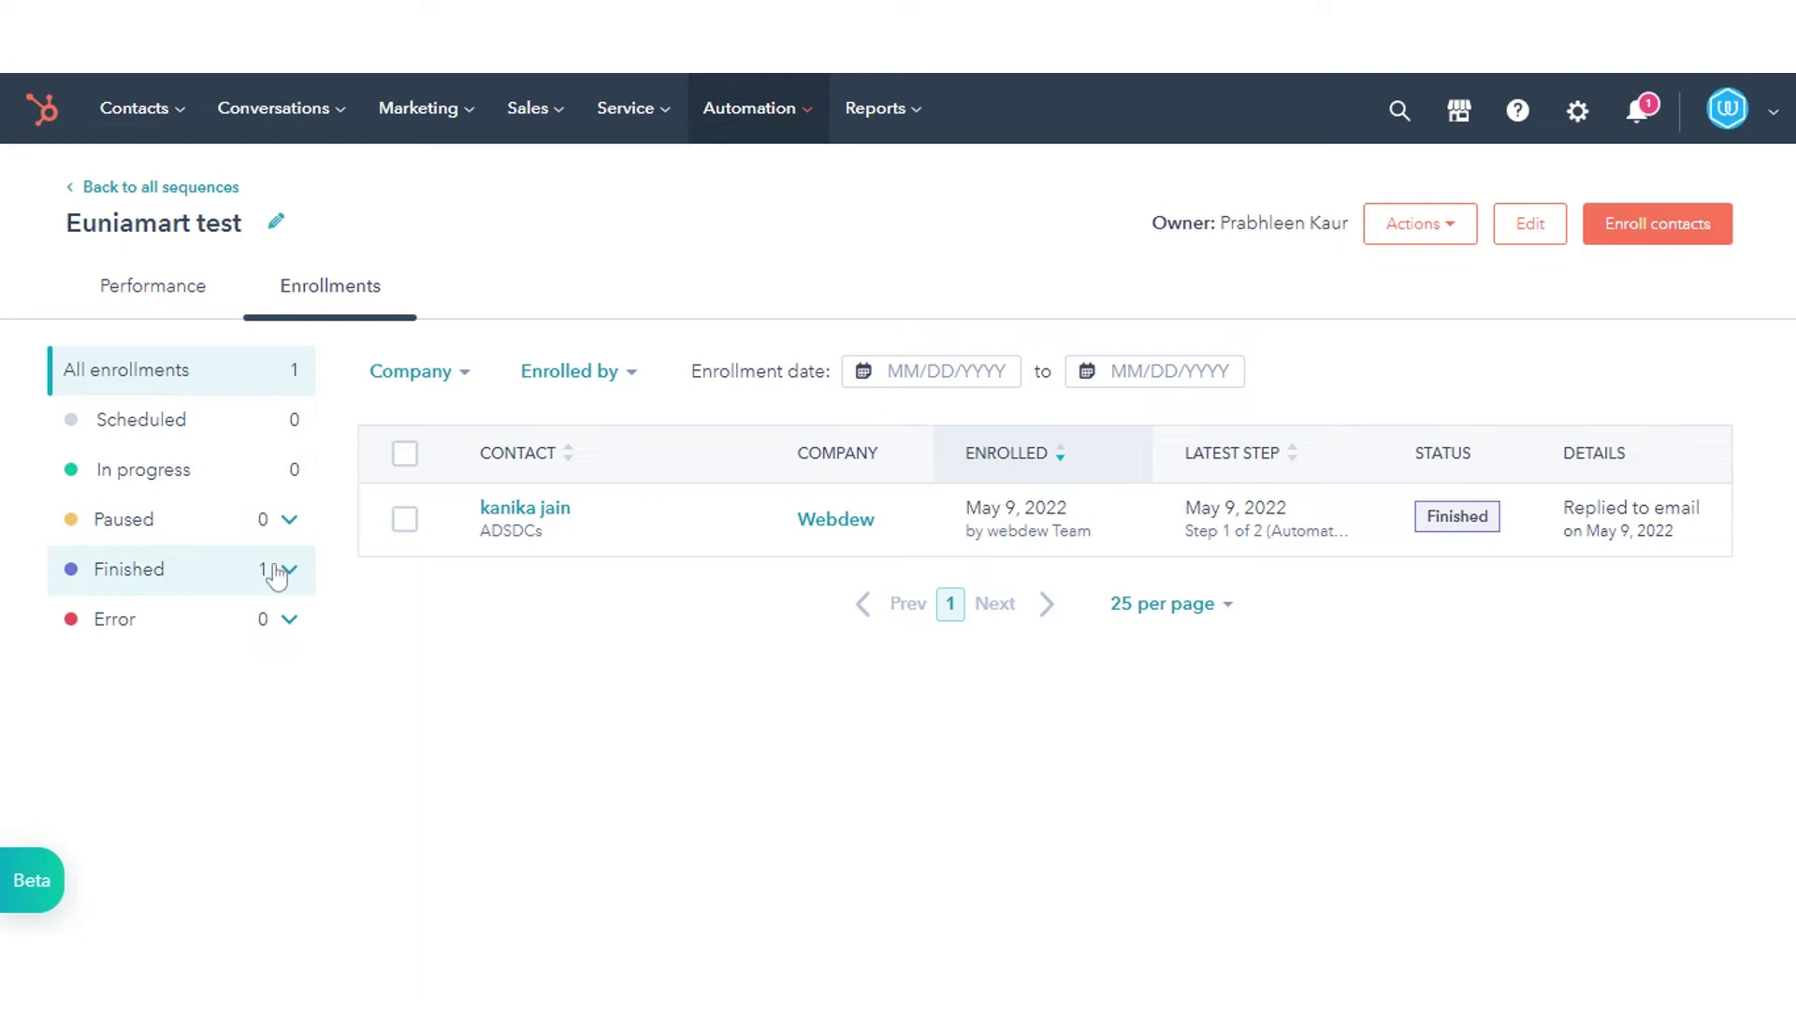
{"action": "left_click", "coordinate": [405, 522]}
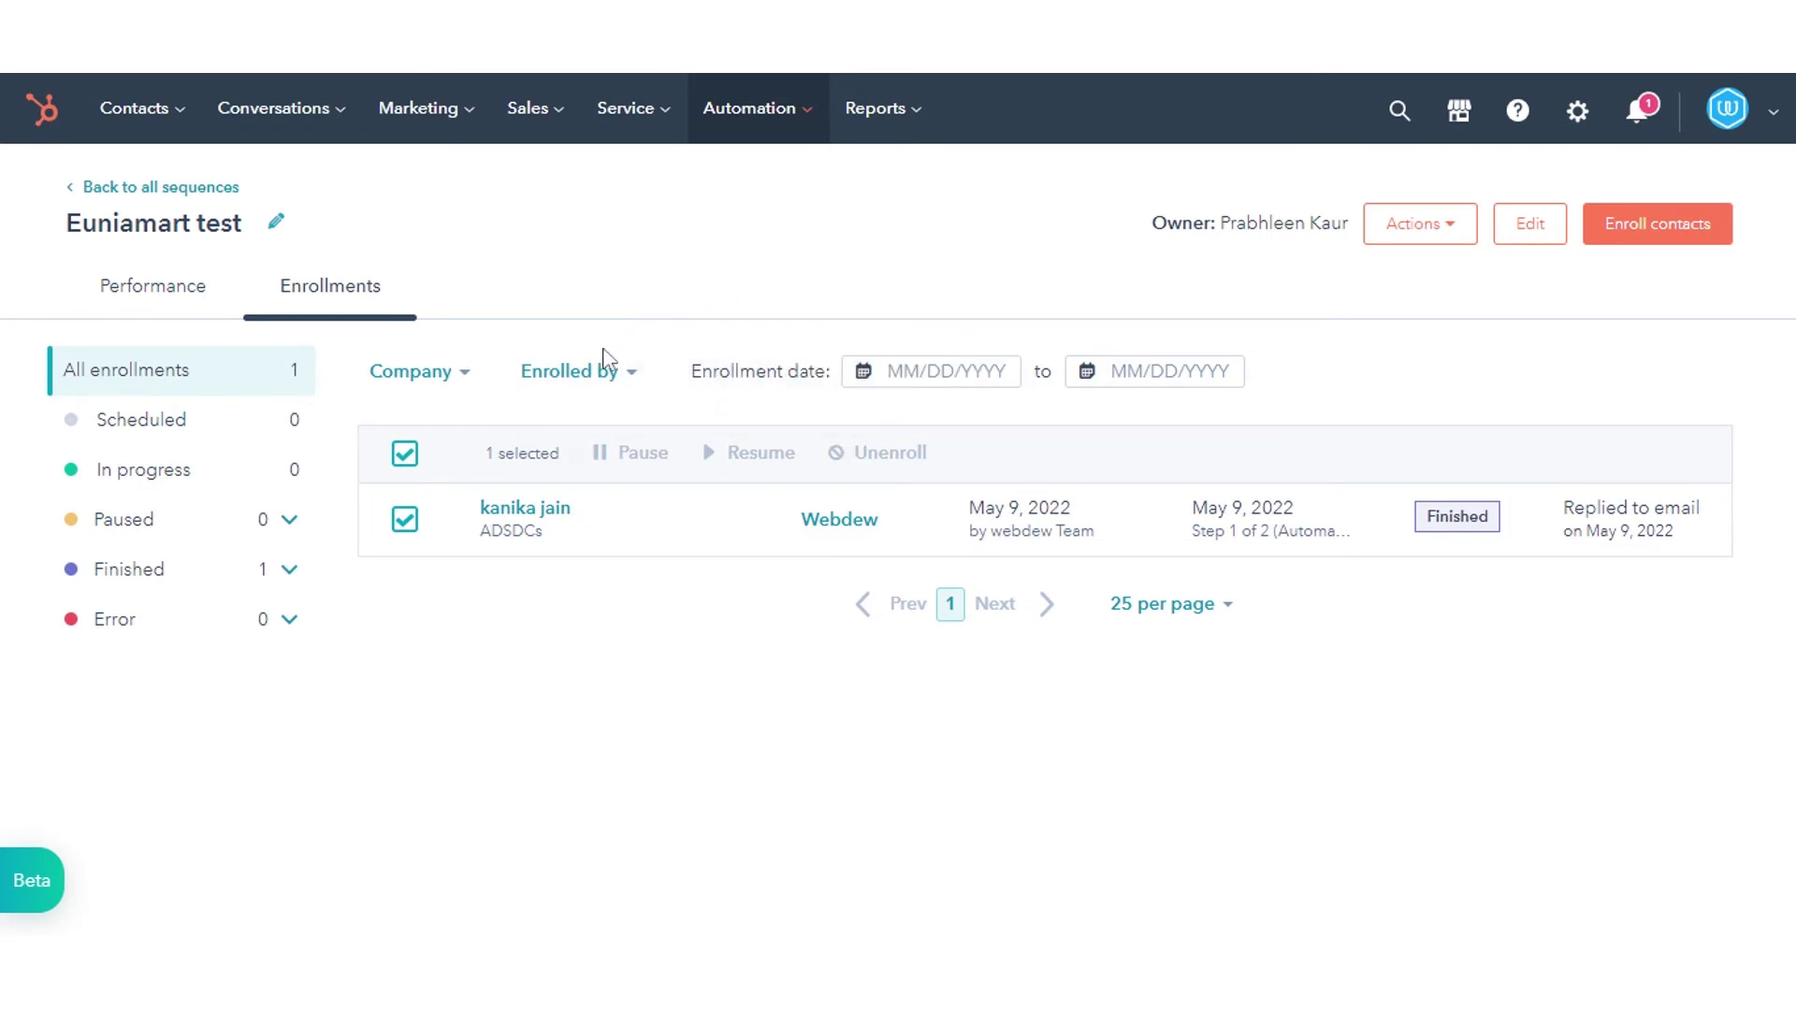
{"action": "left_click", "coordinate": [404, 531]}
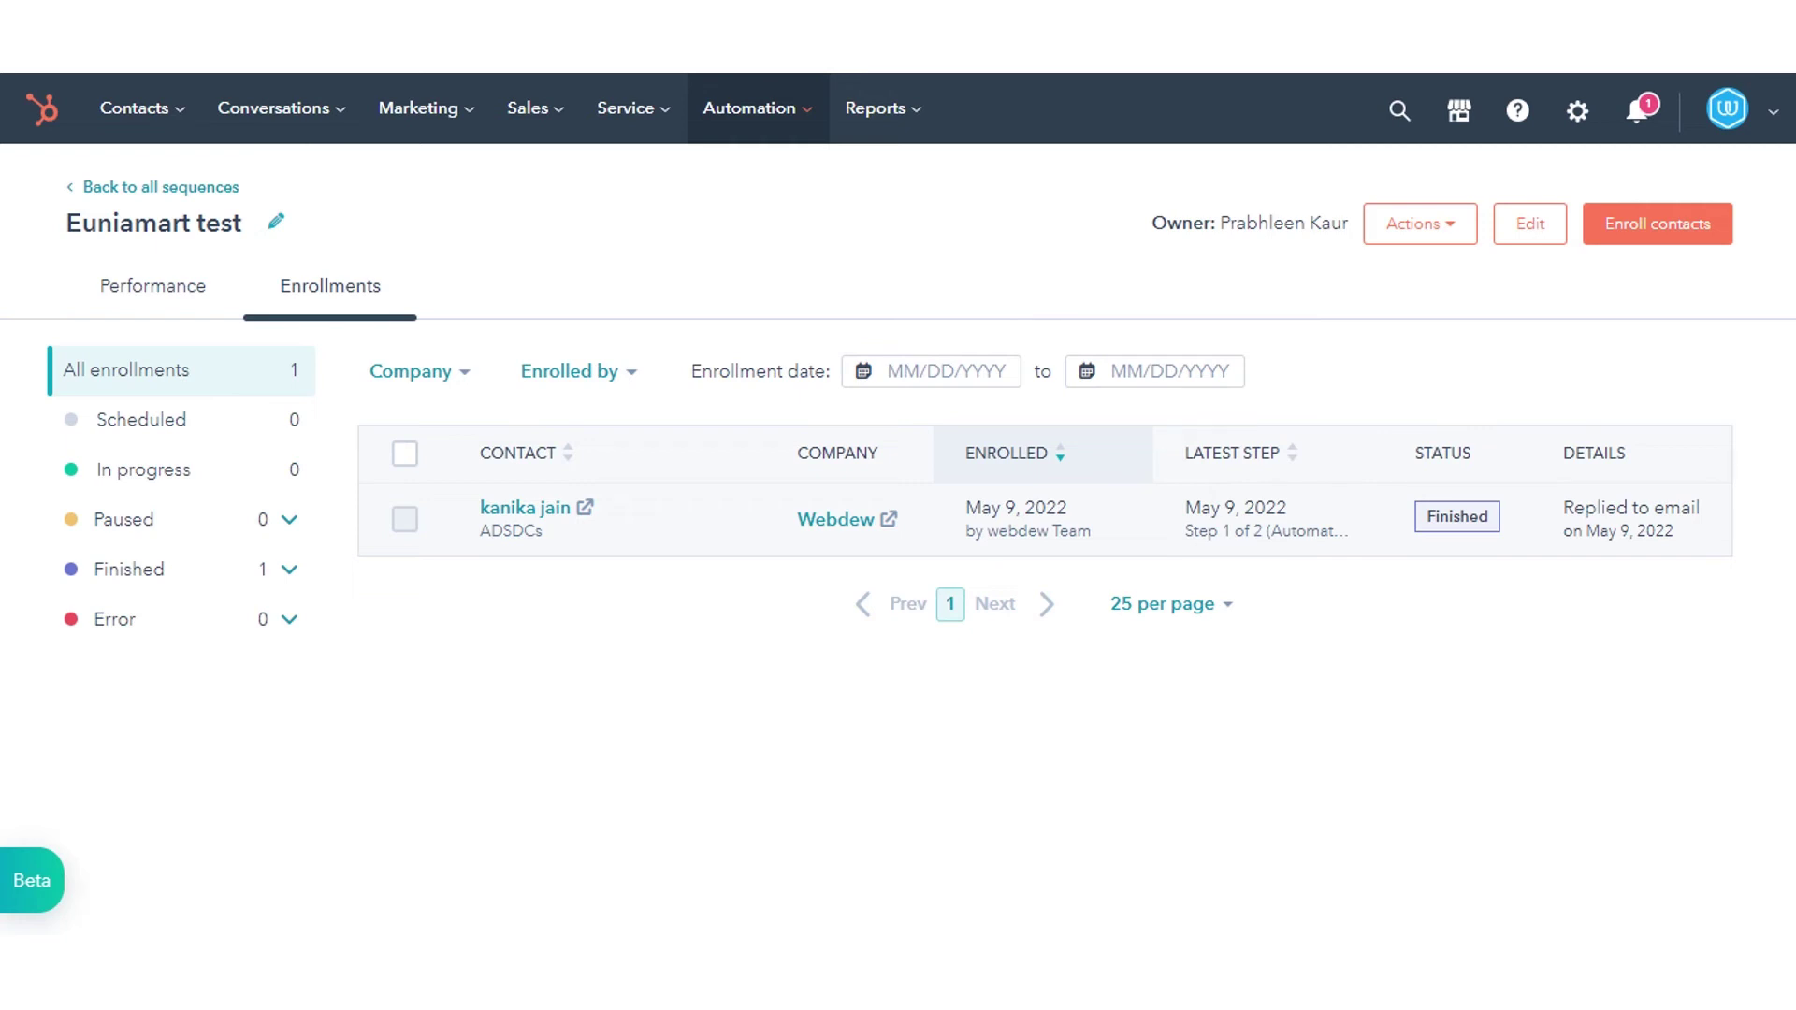
{"action": "left_click", "coordinate": [154, 188]}
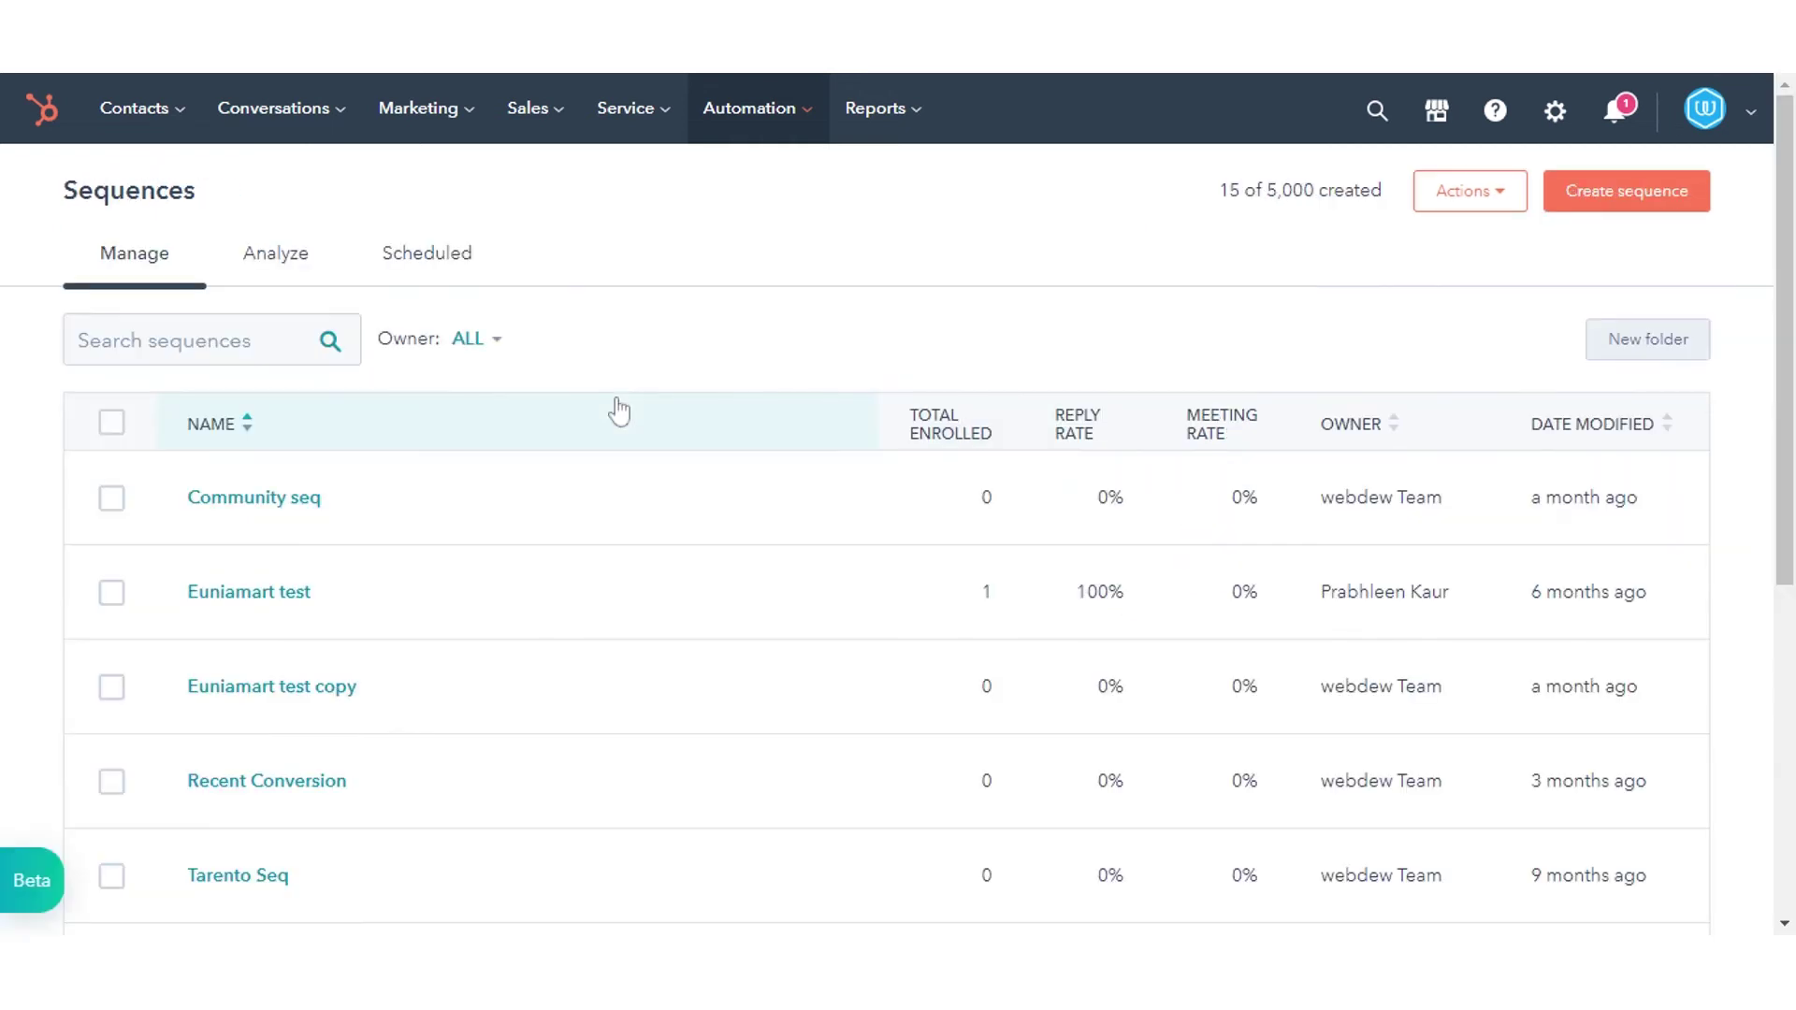
- On the Analyze tab, check the Company, Sequence, Status, Enrolled by and date range filters
{"action": "left_click", "coordinate": [294, 261]}
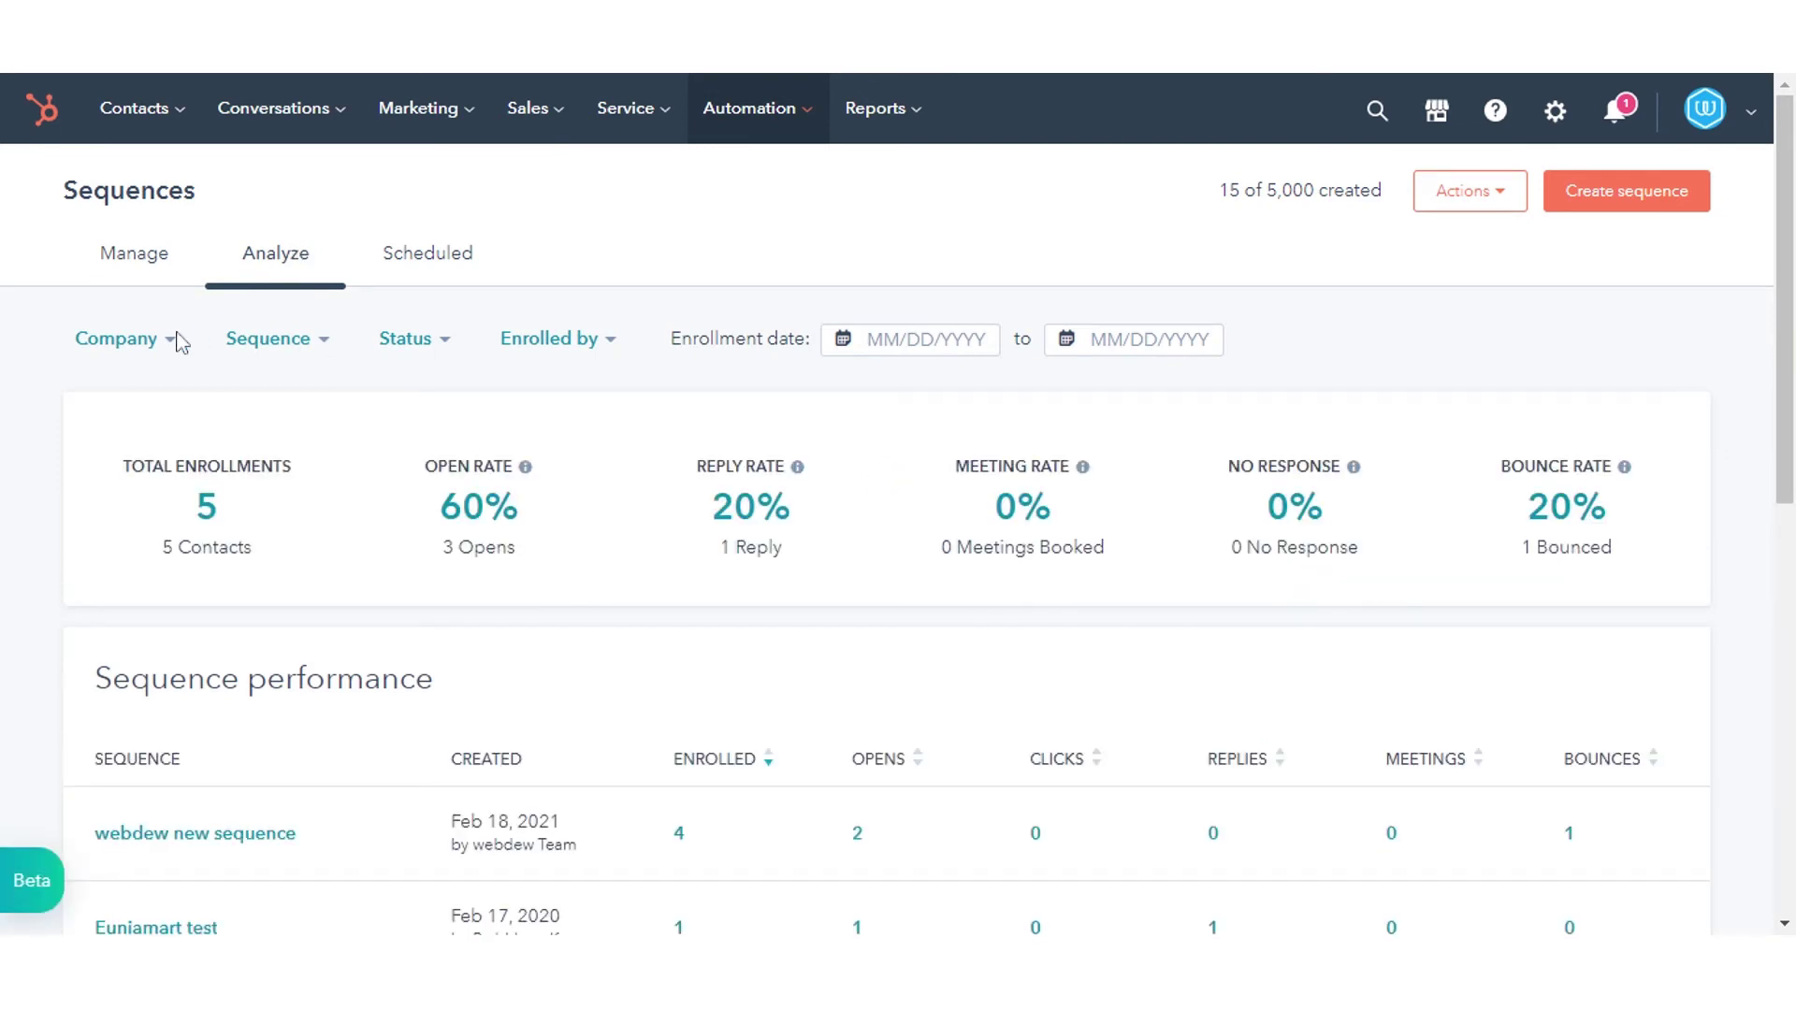
{"action": "left_click", "coordinate": [132, 348]}
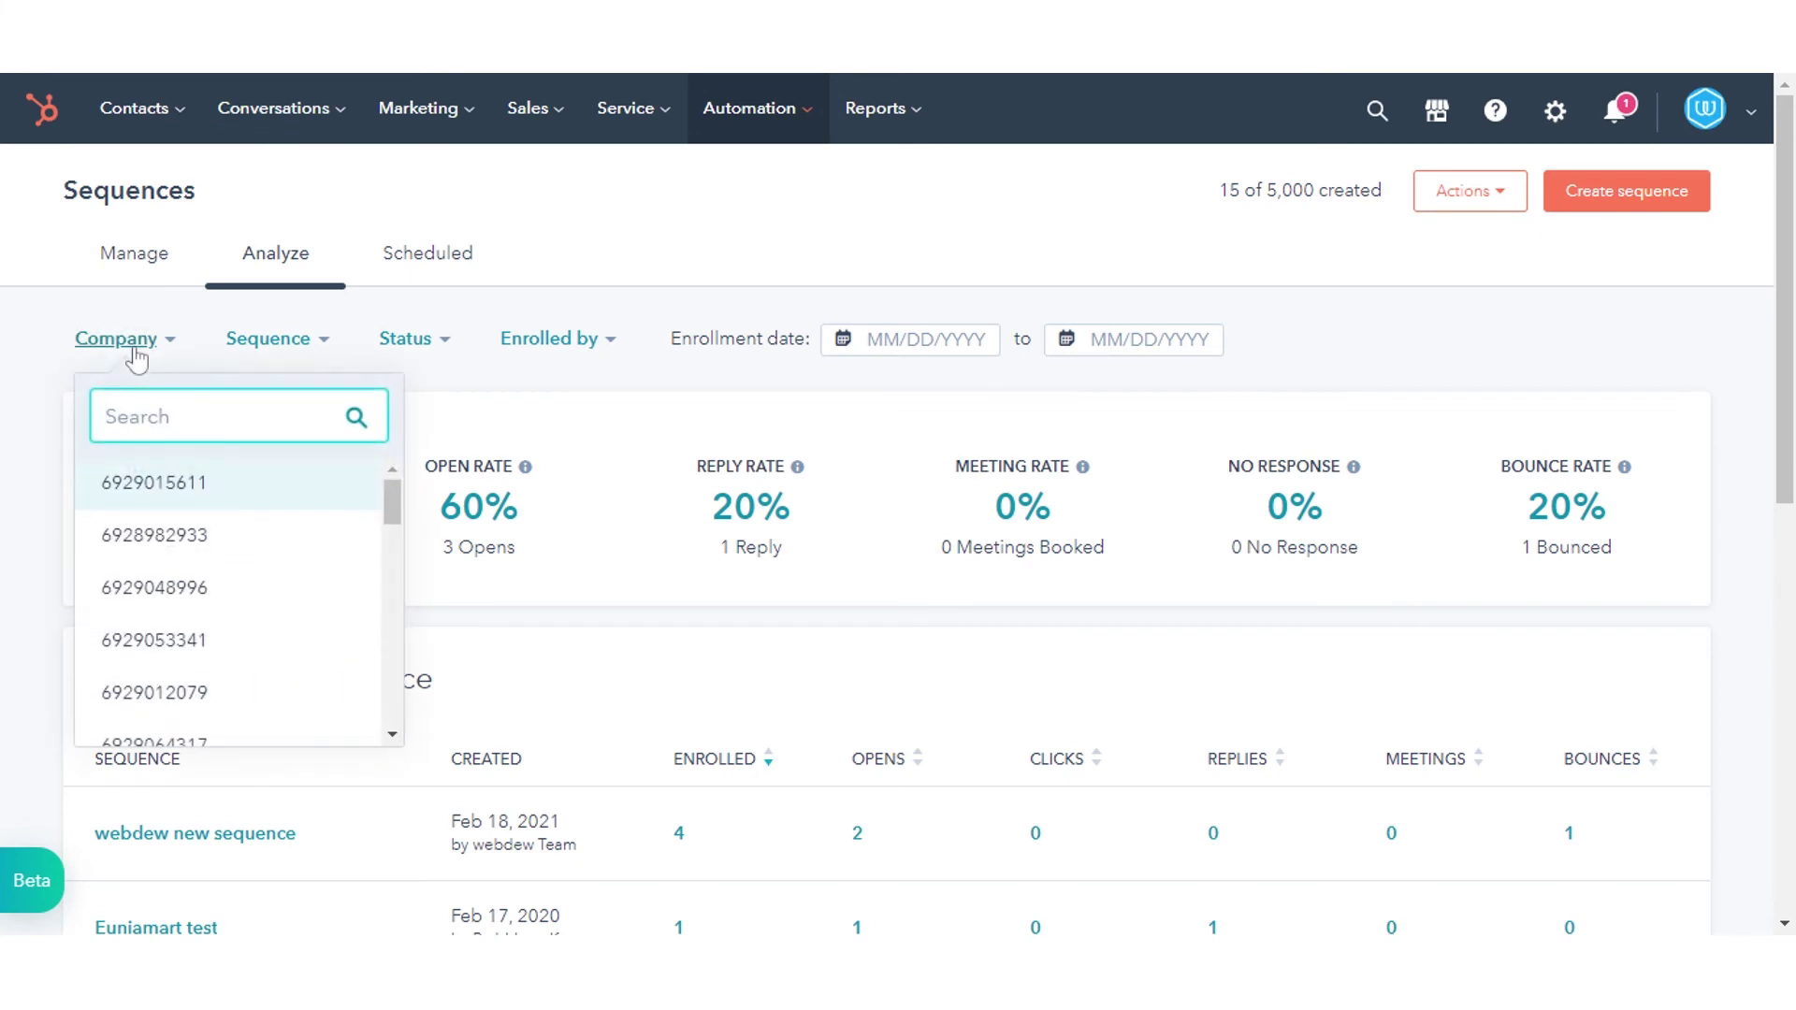
{"action": "left_click", "coordinate": [271, 352]}
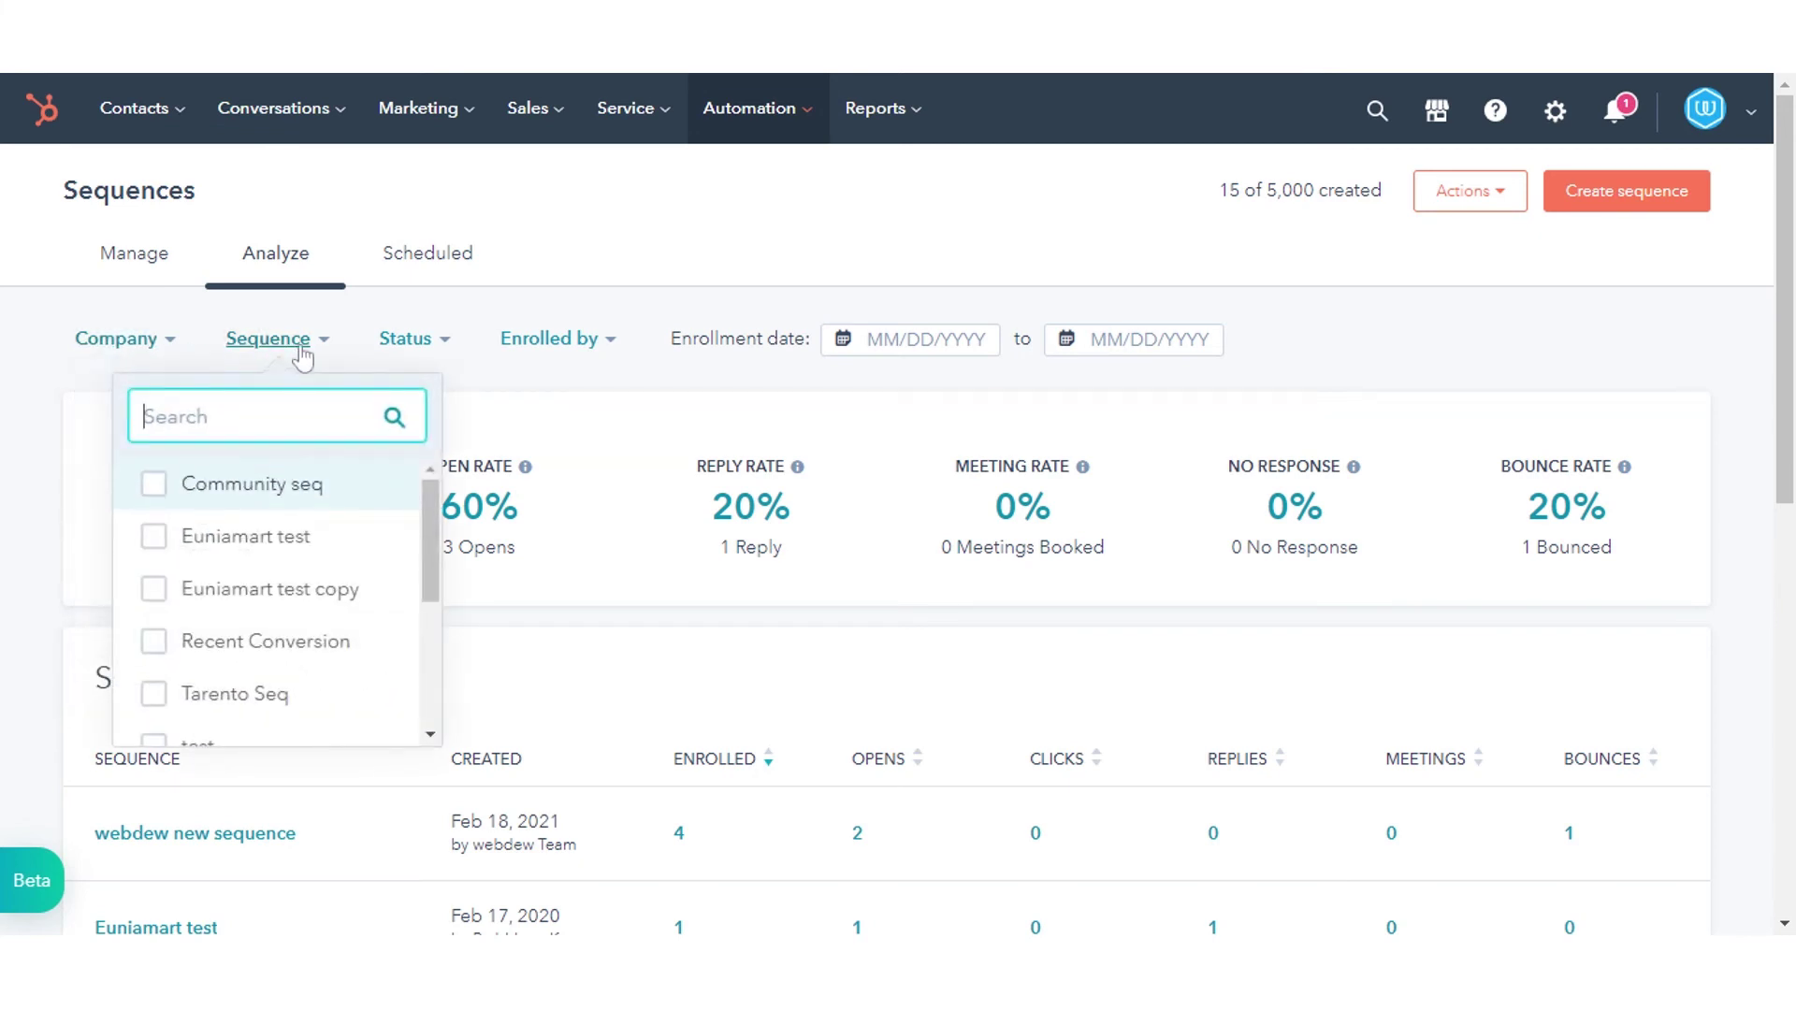
{"action": "left_click", "coordinate": [415, 351]}
{"action": "left_click", "coordinate": [558, 348]}
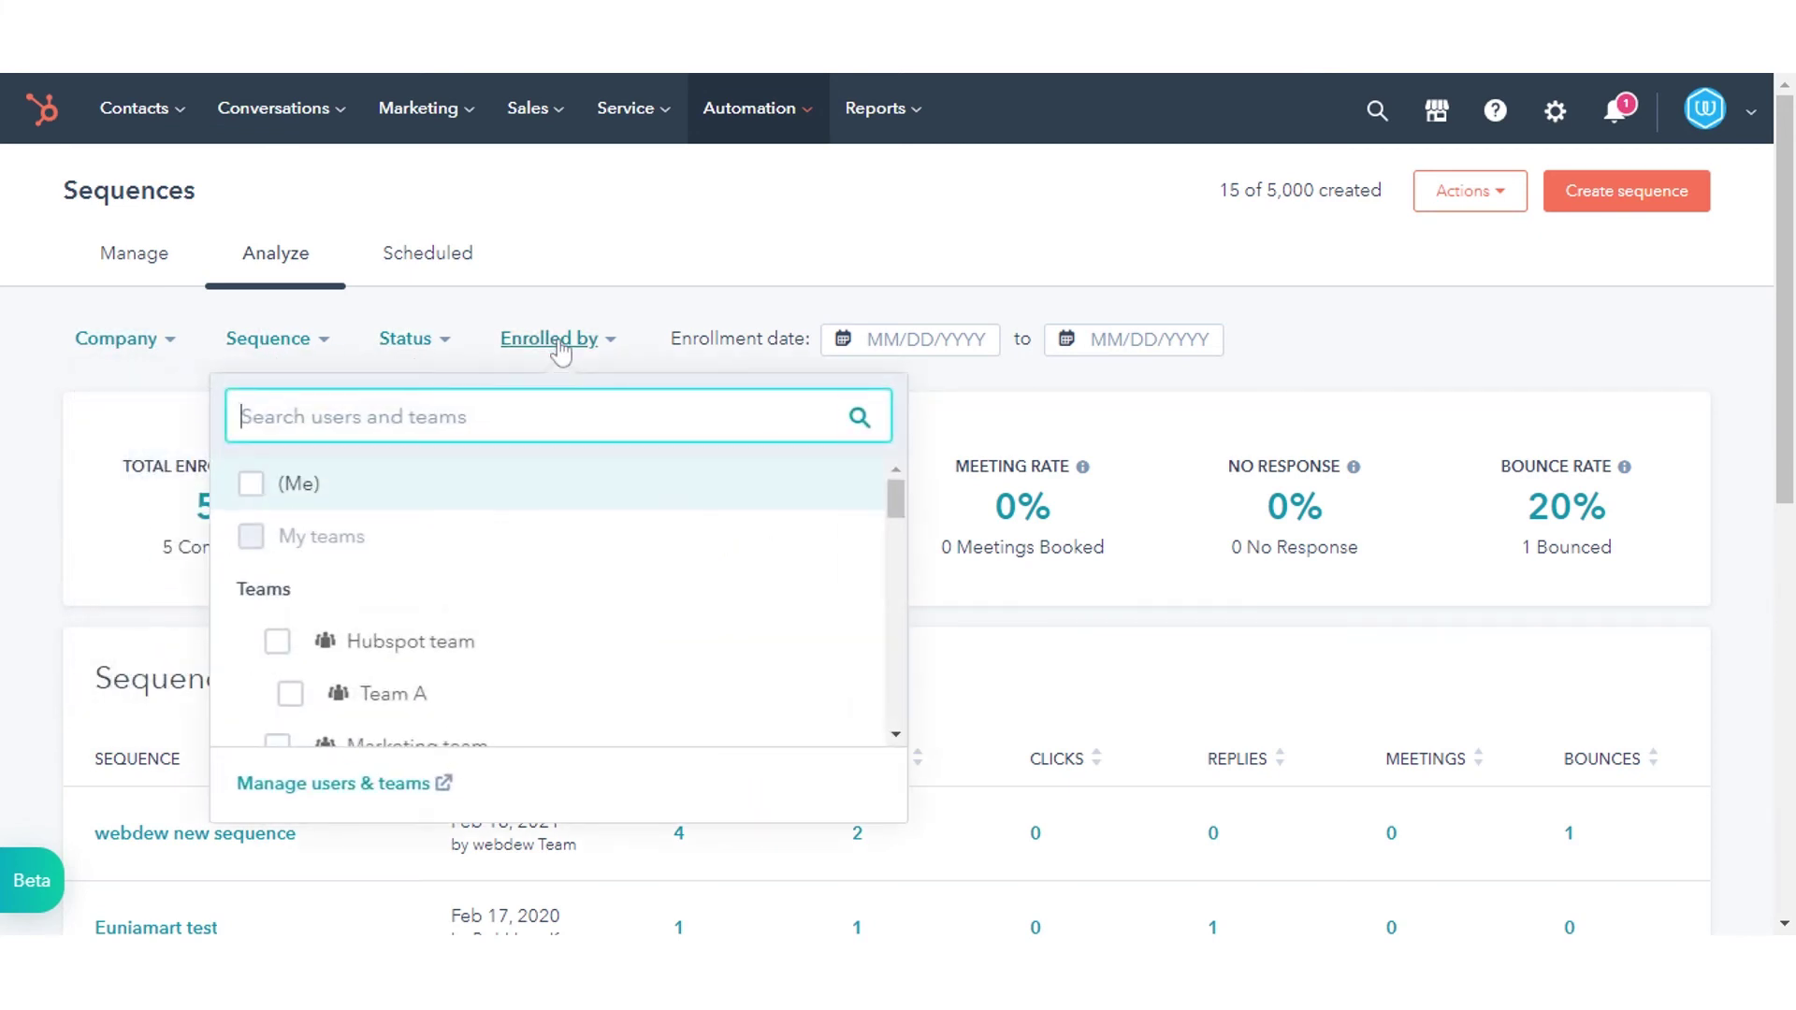
{"action": "left_click", "coordinate": [912, 339]}
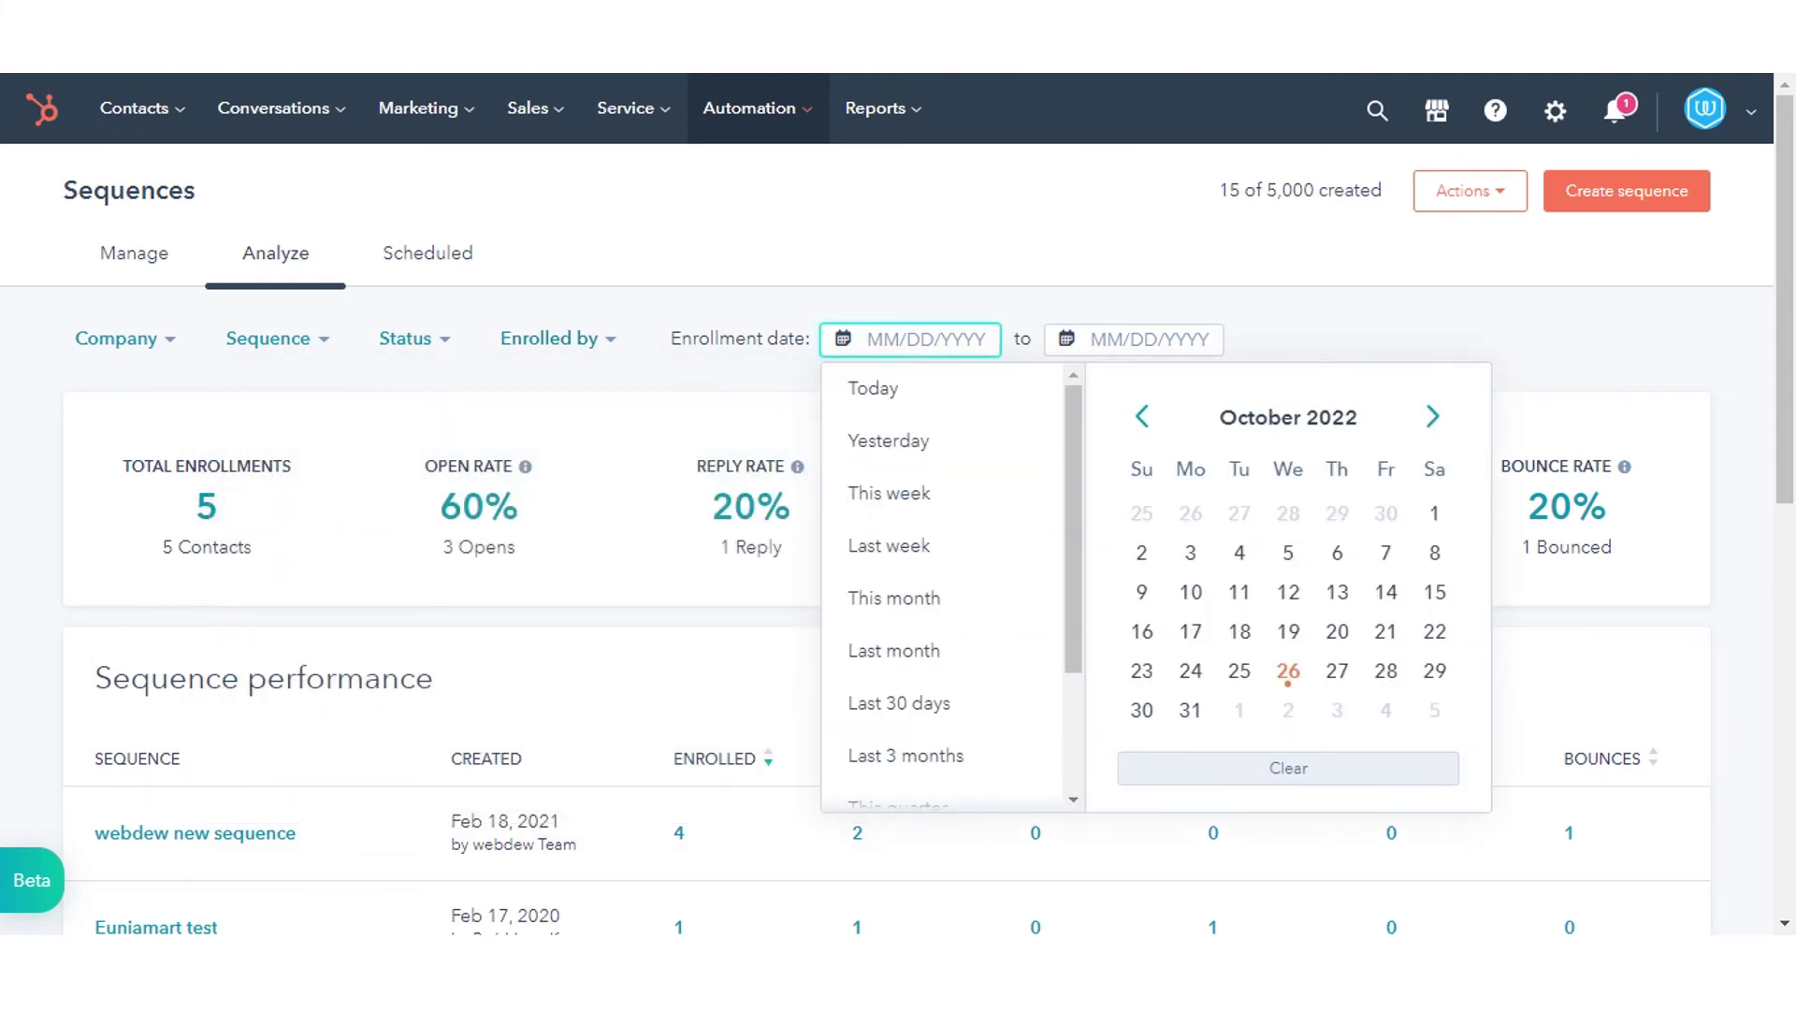
{"action": "left_click", "coordinate": [1536, 382]}
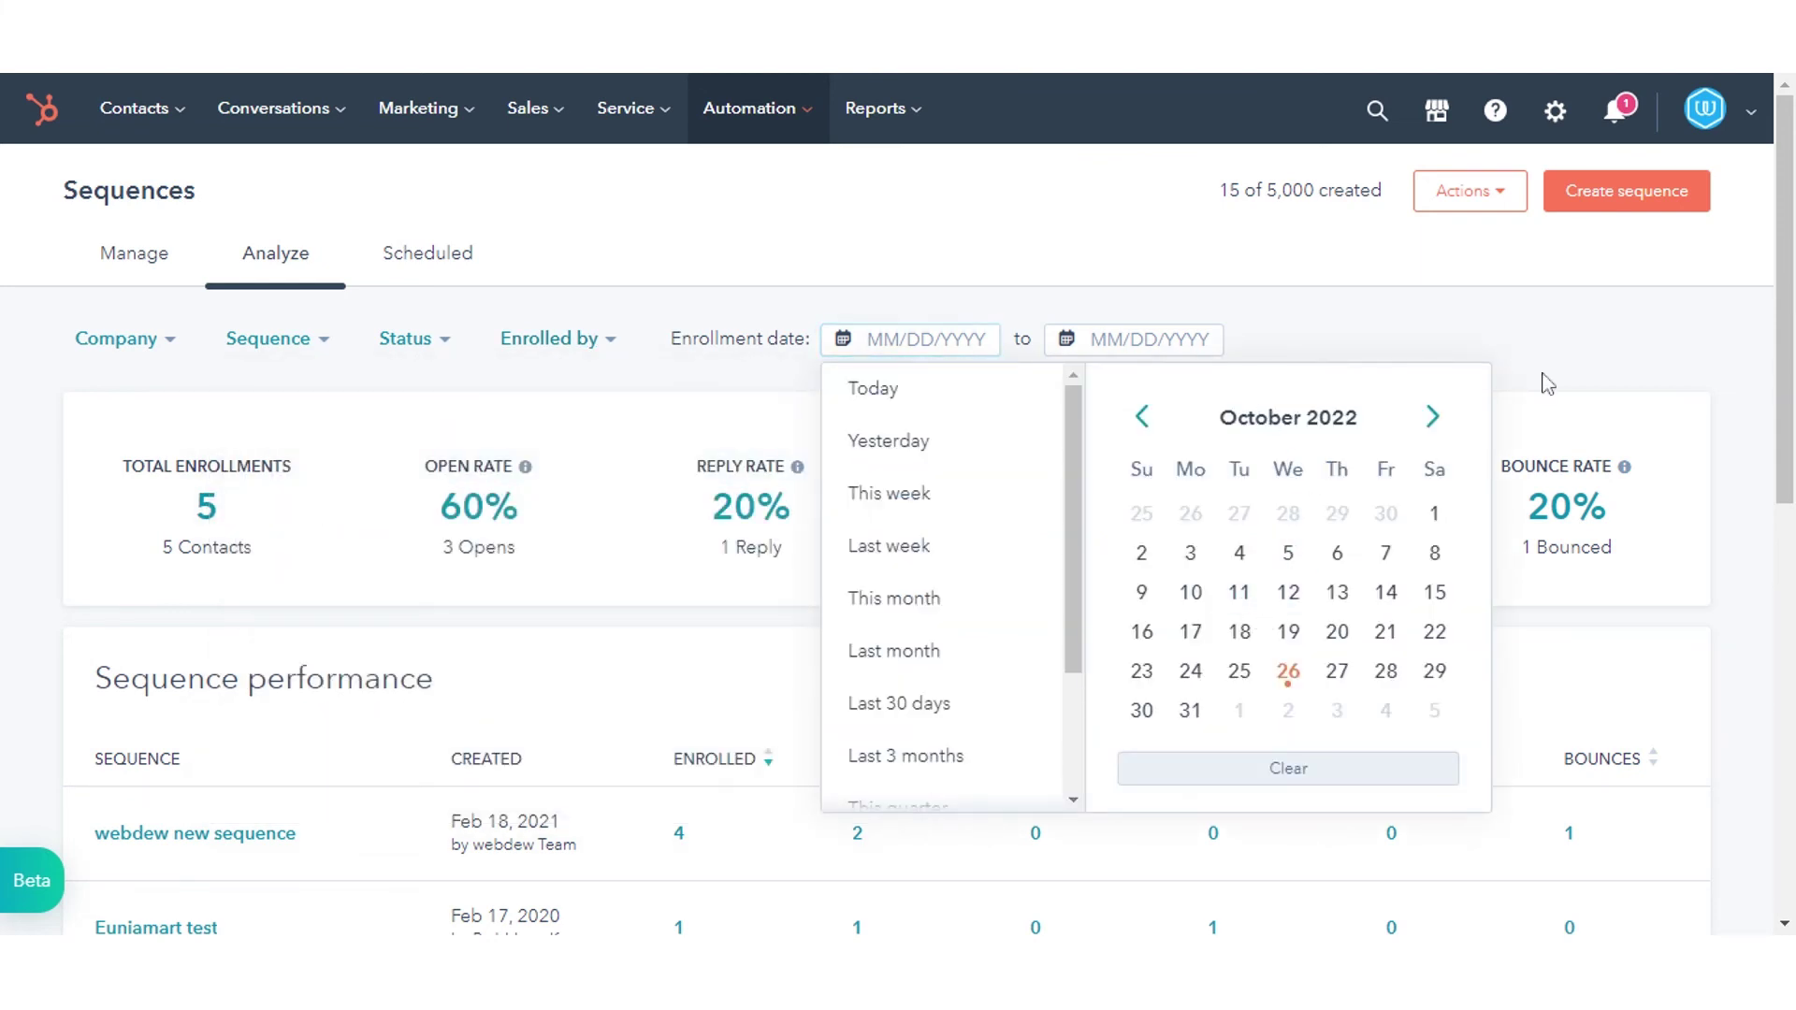
{"action": "scroll", "coordinate": [899, 505], "scroll_direction": "down", "scroll_amount": 2}
{"action": "scroll", "coordinate": [898, 505], "scroll_direction": "down", "scroll_amount": 1}
{"action": "scroll", "coordinate": [899, 506], "scroll_direction": "down", "scroll_amount": 2}
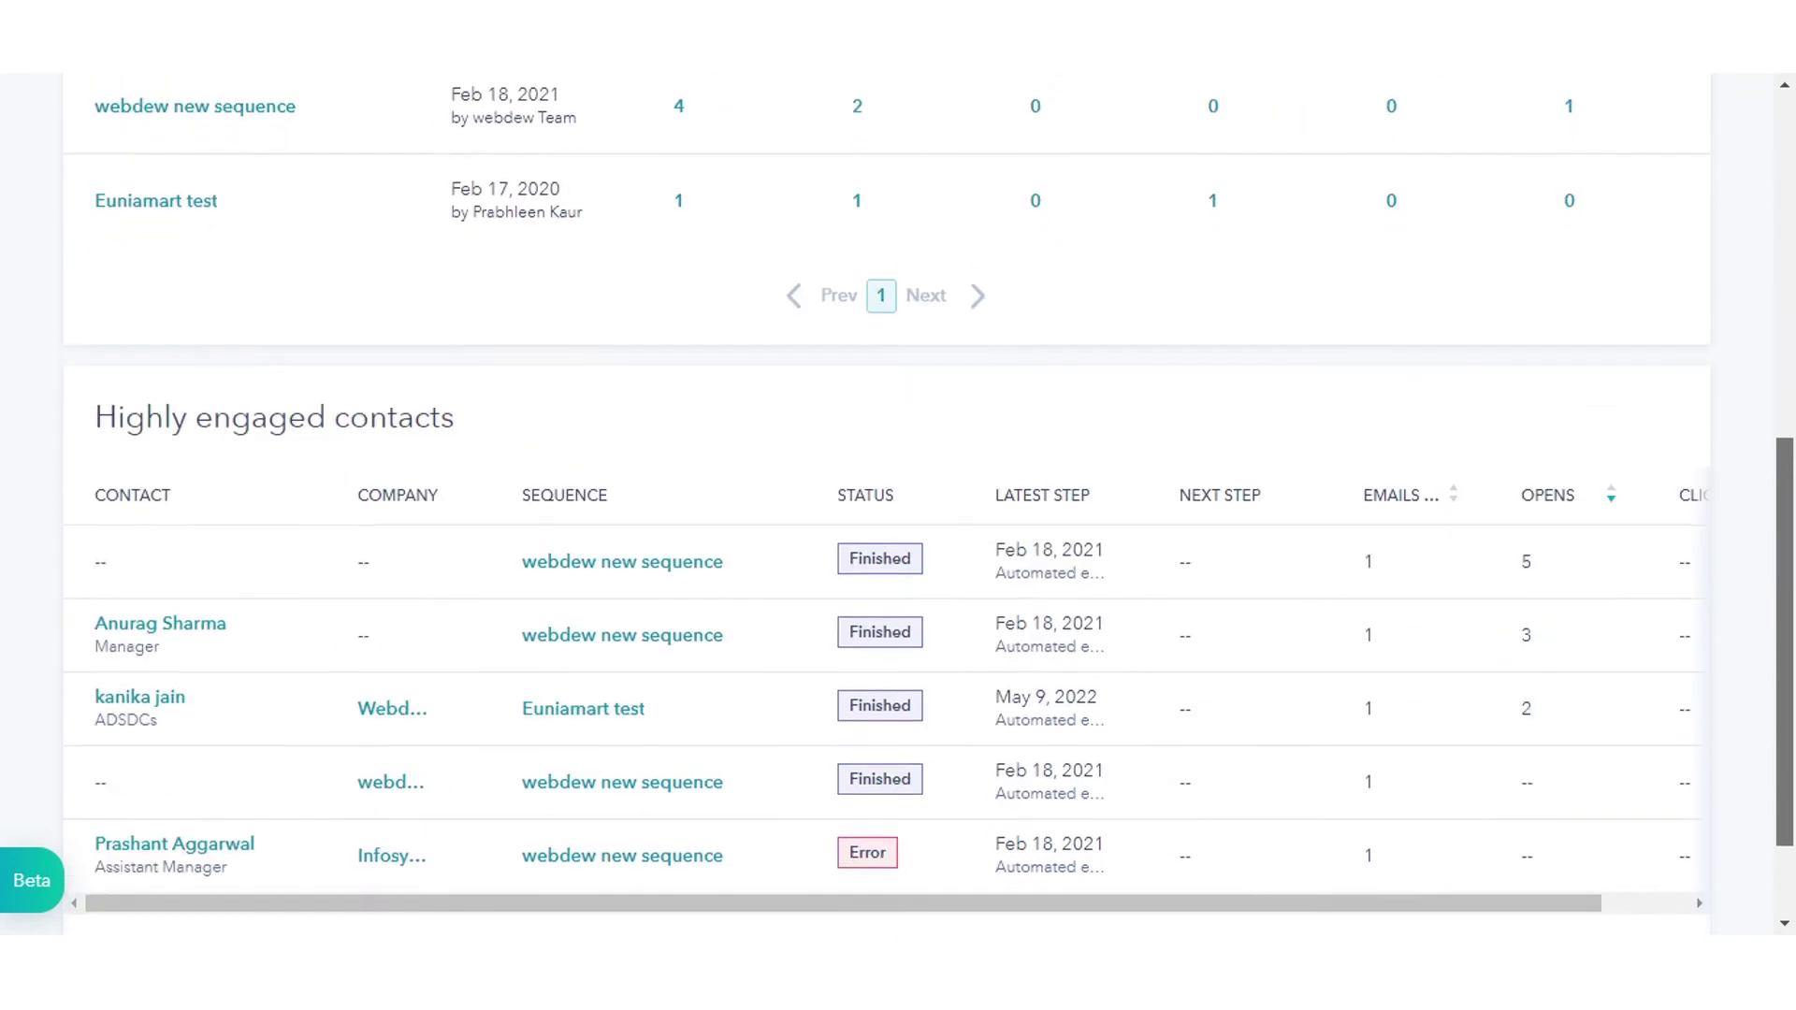
{"action": "scroll", "coordinate": [898, 505], "scroll_direction": "down", "scroll_amount": 1}
{"action": "scroll", "coordinate": [898, 506], "scroll_direction": "up", "scroll_amount": 4}
{"action": "scroll", "coordinate": [899, 505], "scroll_direction": "up", "scroll_amount": 2}
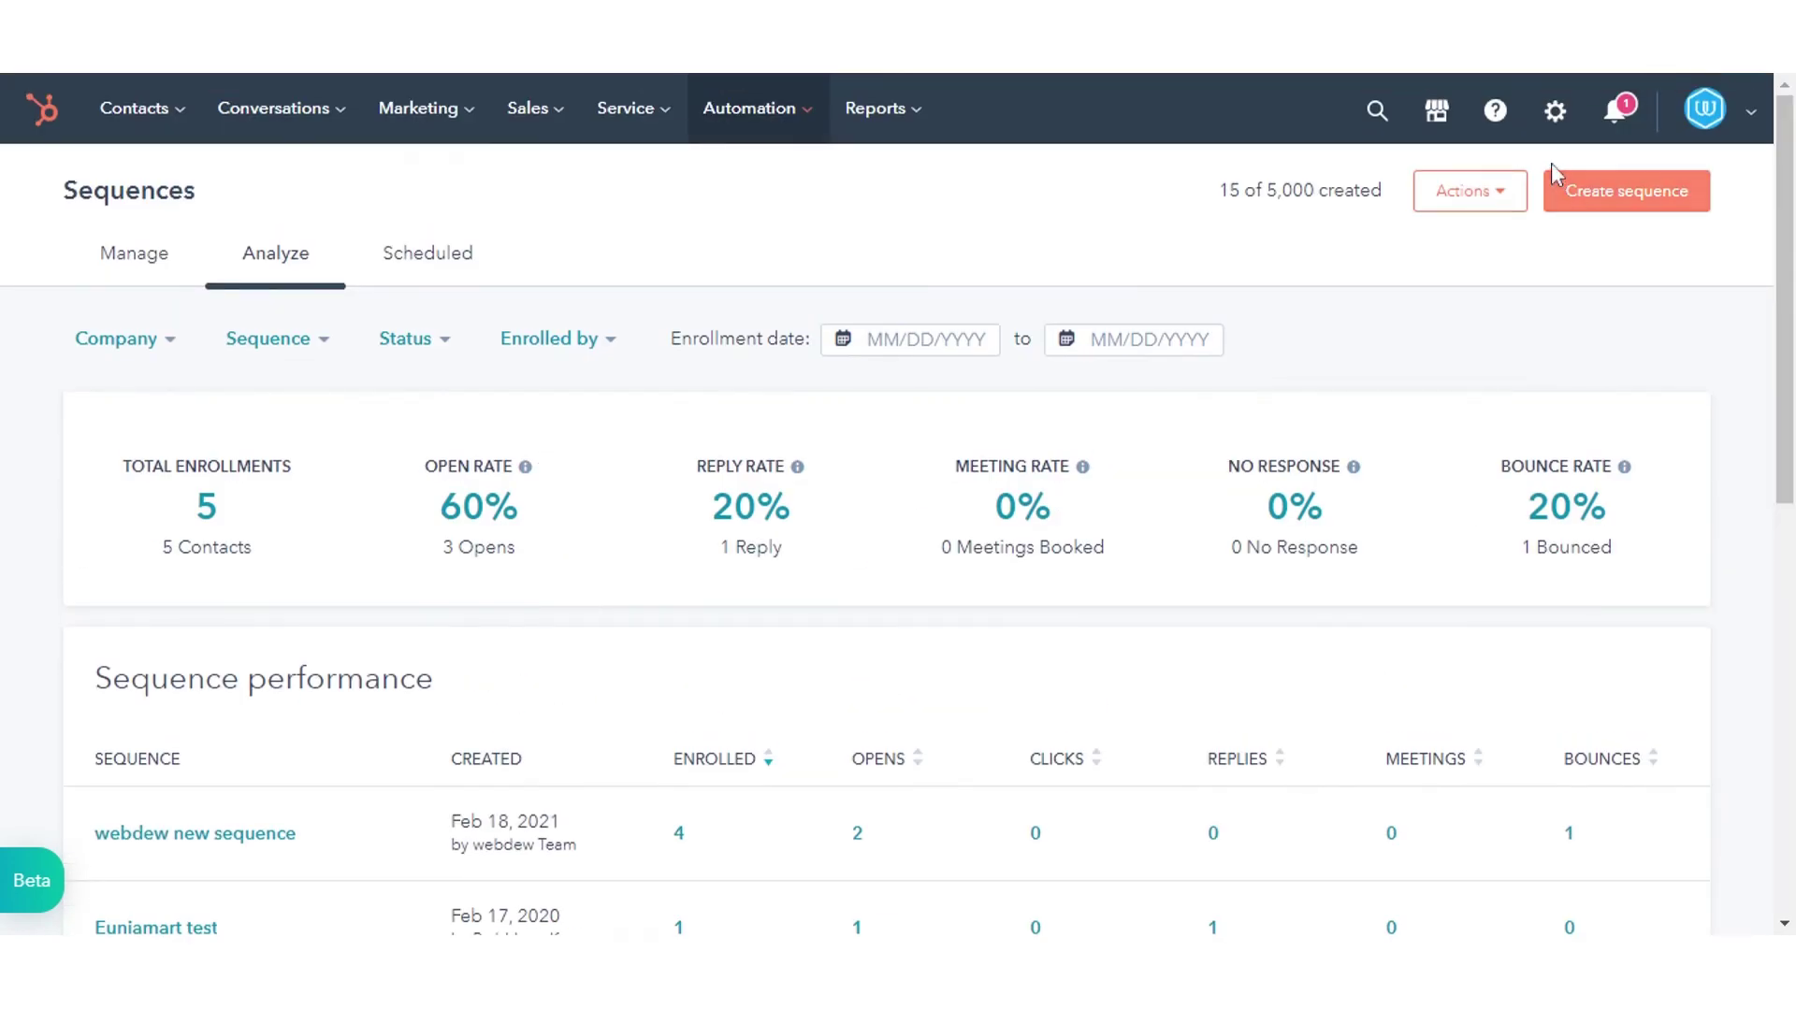